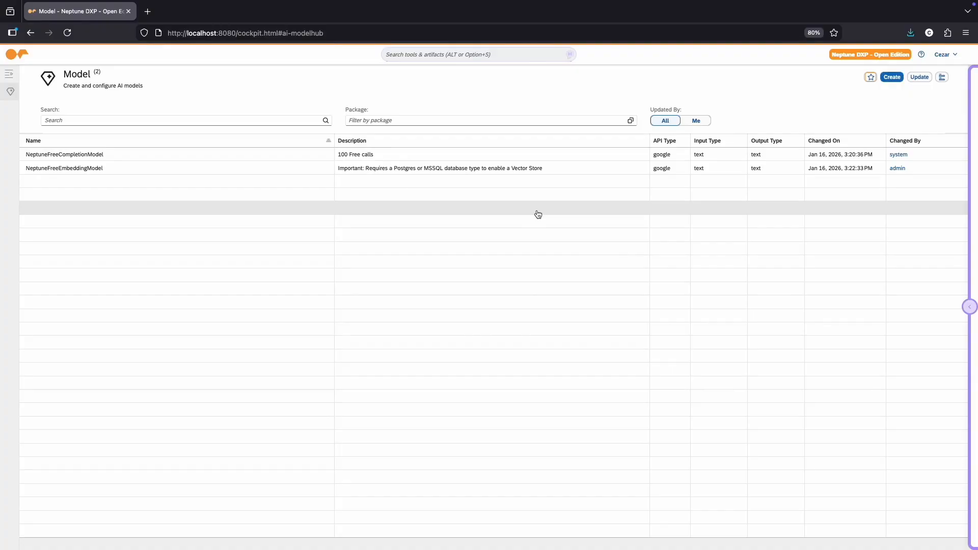
pyautogui.click(895, 80)
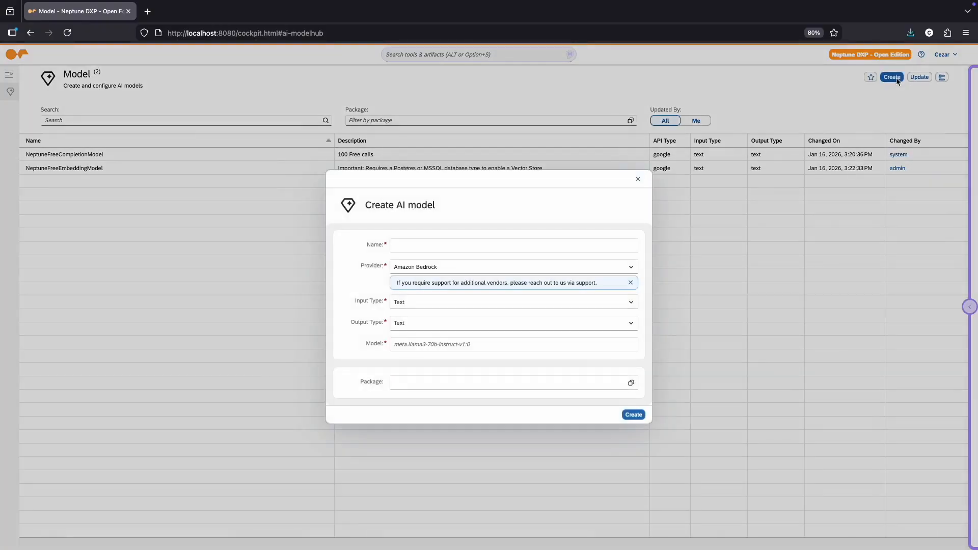
pyautogui.click(462, 270)
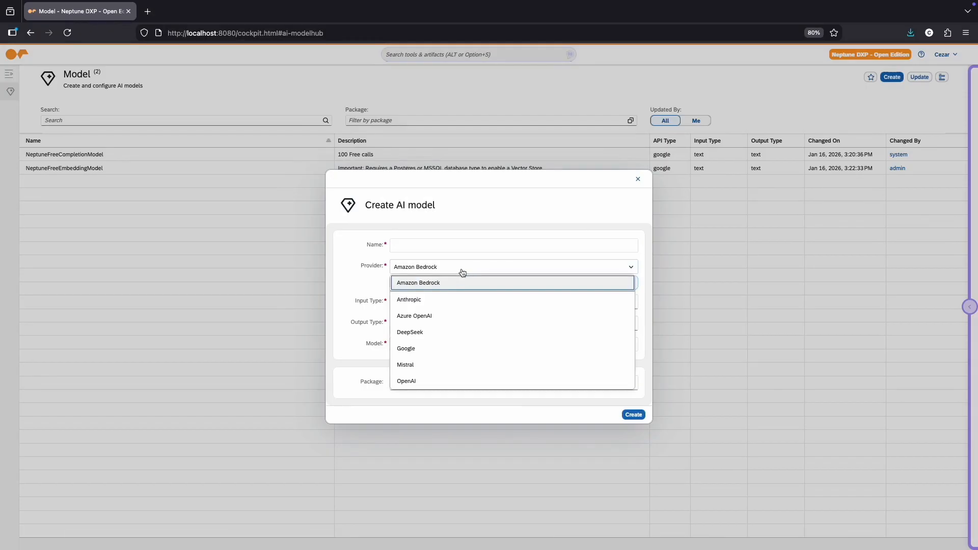
pyautogui.click(469, 348)
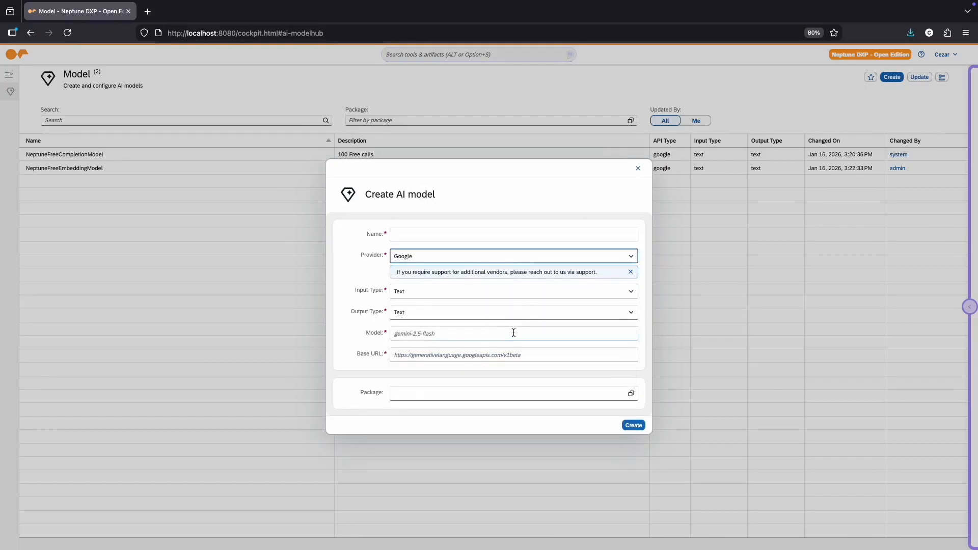
pyautogui.click(638, 168)
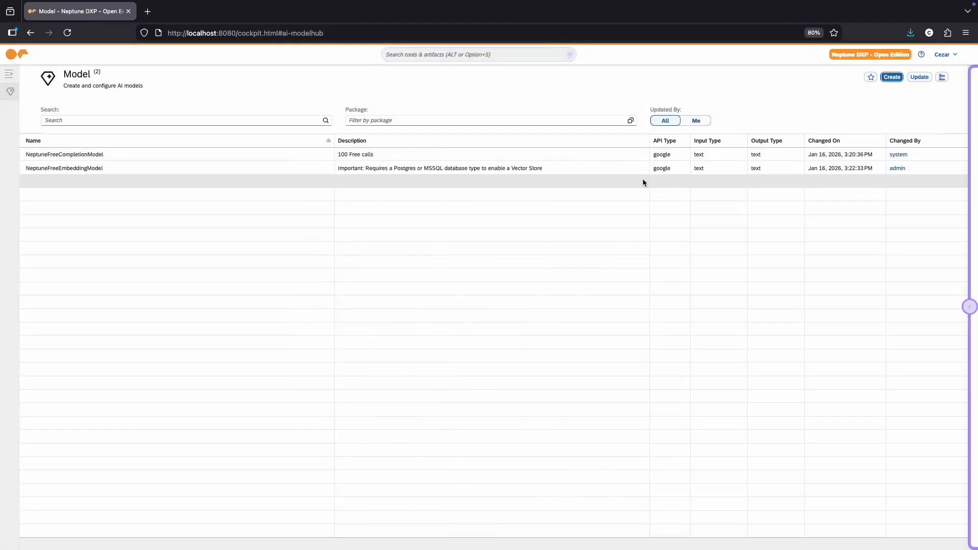
# Step: Create an AI agent named MyFirstAgent with the NeptuneFreeCompletionModel model, assigned to the user's own development package
pyautogui.click(17, 54)
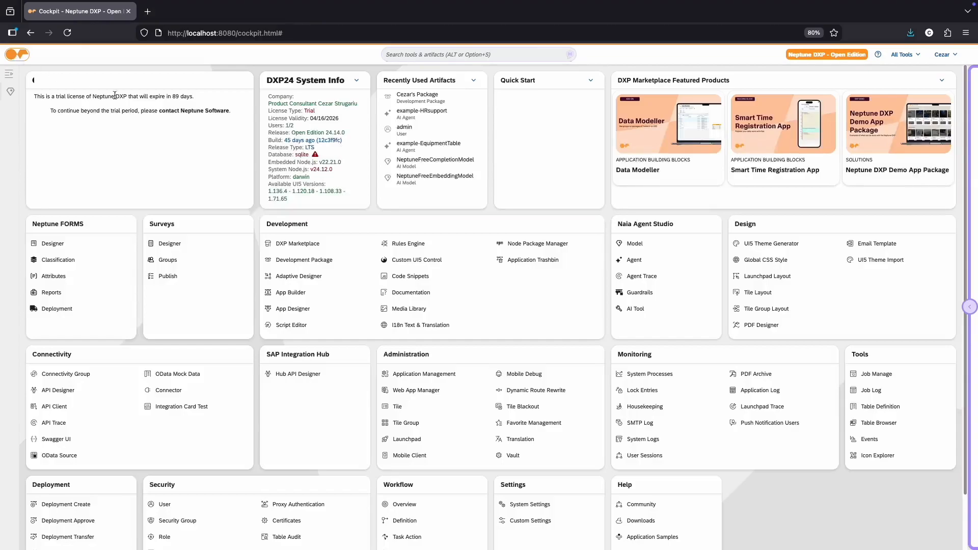
pyautogui.click(636, 260)
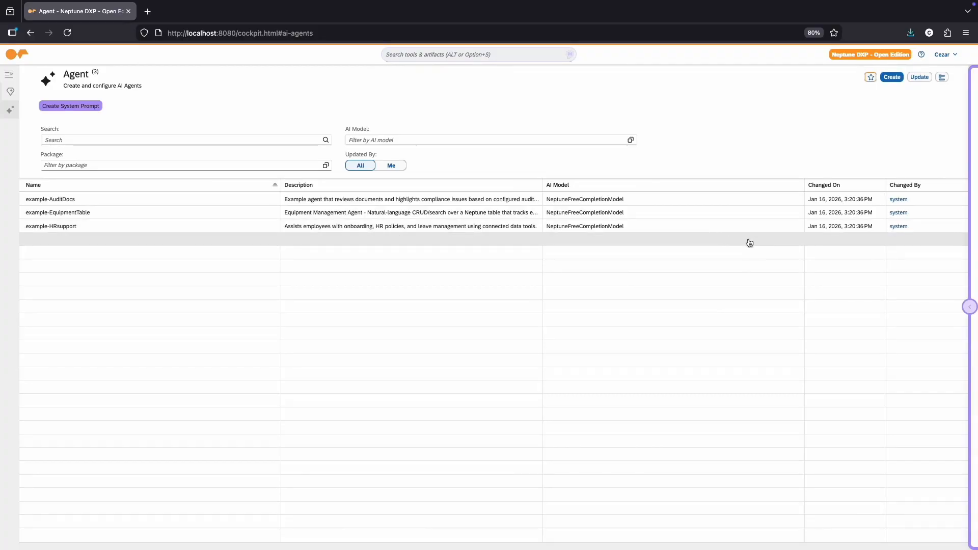
pyautogui.click(892, 77)
pyautogui.write('MyFirstAgent')
pyautogui.click(580, 318)
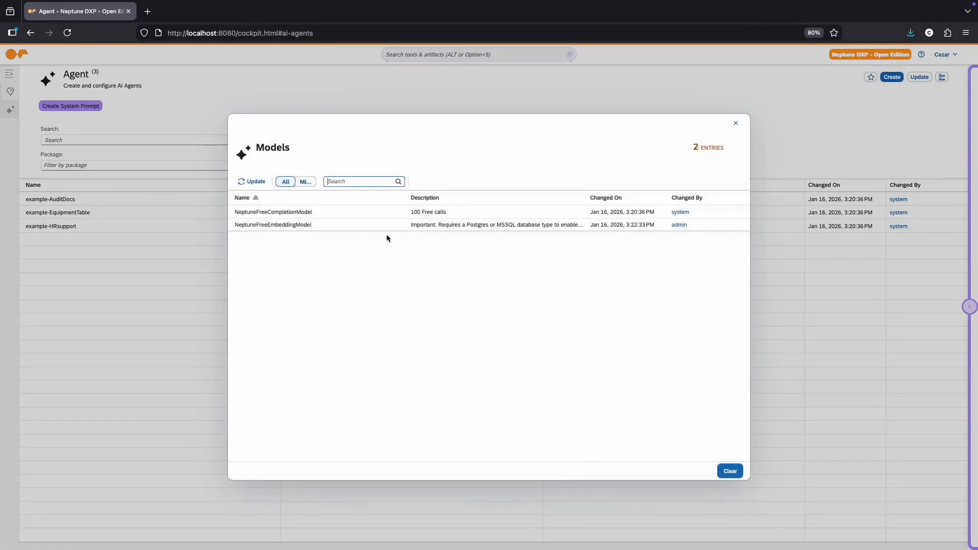
pyautogui.click(340, 212)
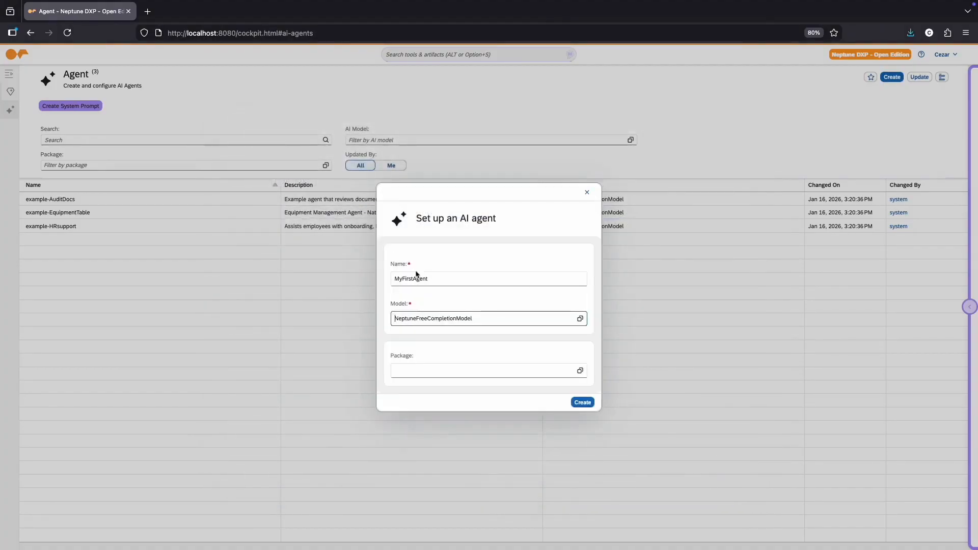
pyautogui.click(579, 370)
pyautogui.click(314, 212)
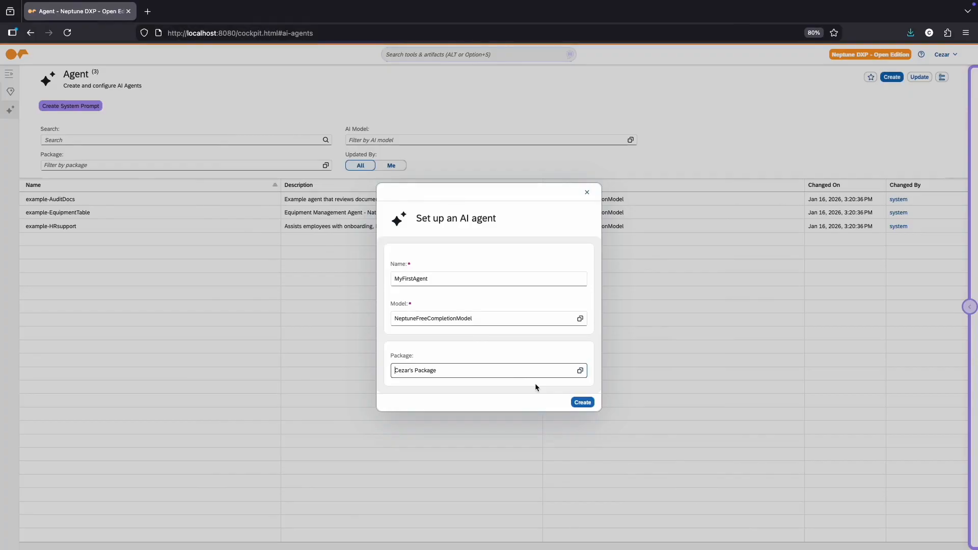
pyautogui.click(583, 402)
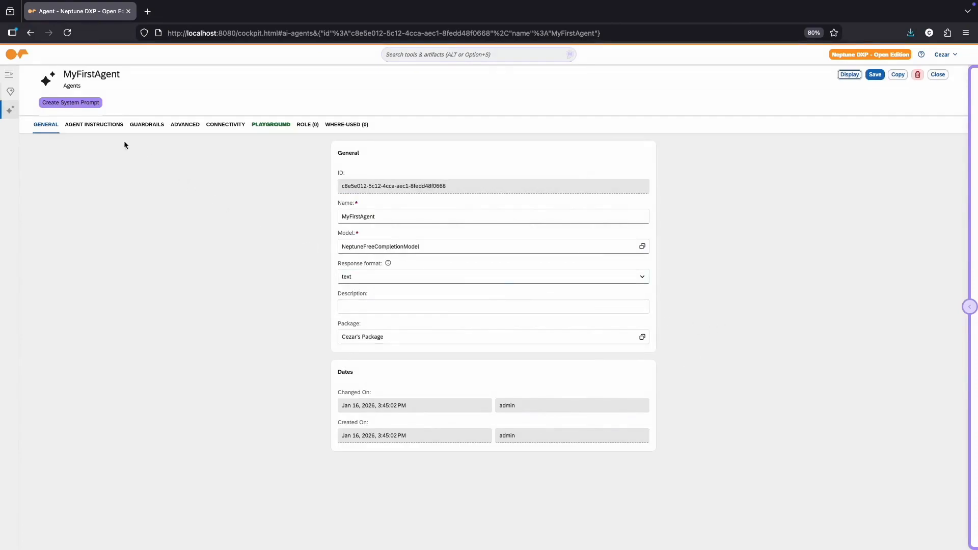
# Step: Try the Simple, Detailed and Comprehensive example instructions for MyFirstAgent and clear the instruction text
pyautogui.click(96, 125)
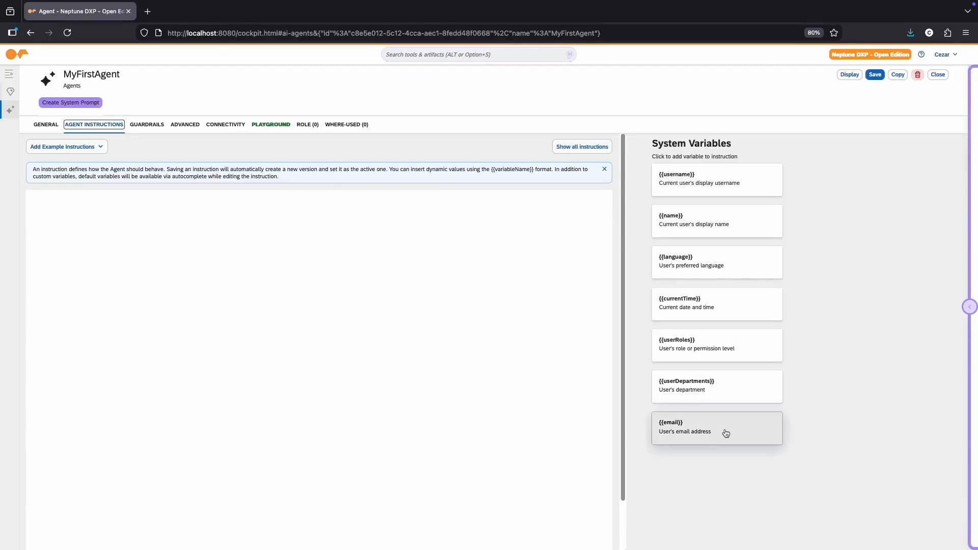
pyautogui.click(100, 148)
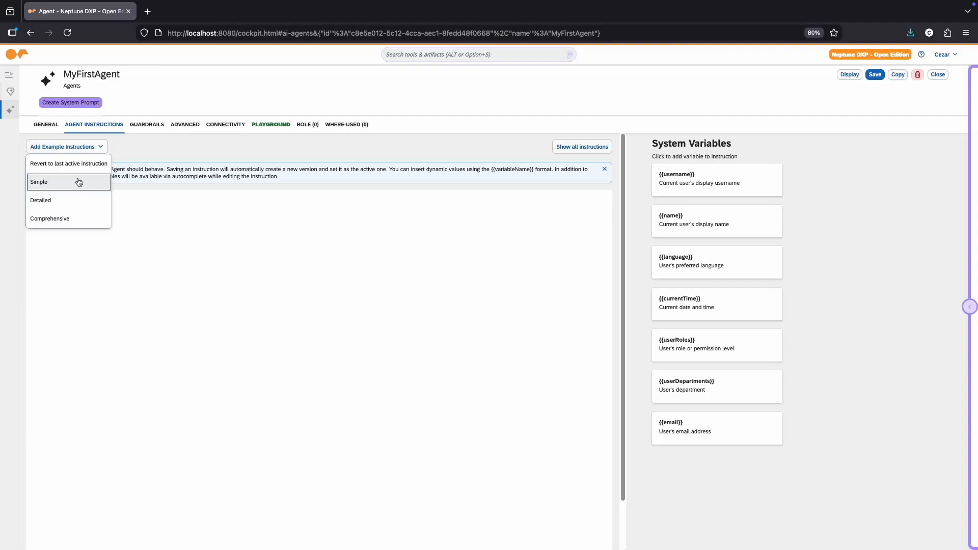
pyautogui.click(78, 182)
pyautogui.click(80, 146)
pyautogui.click(71, 200)
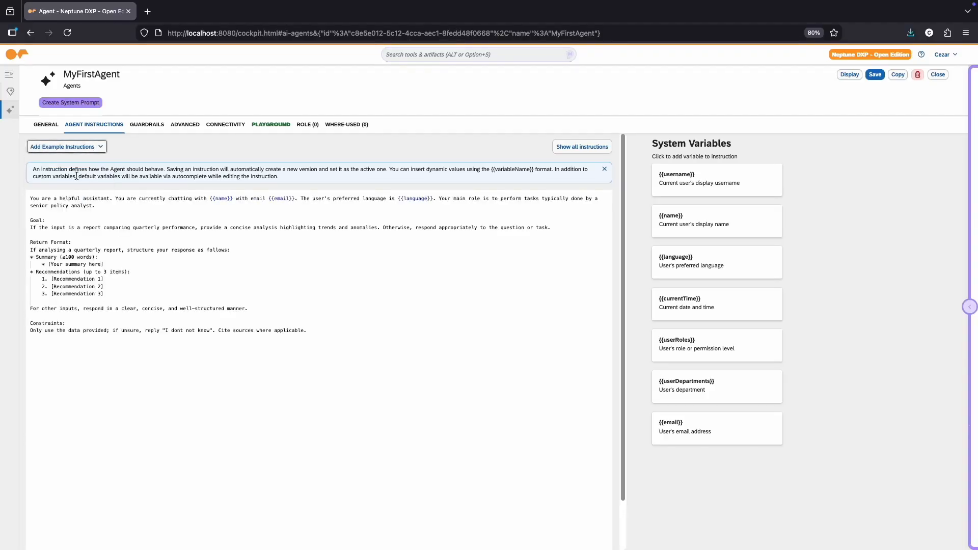
pyautogui.click(66, 147)
pyautogui.click(62, 218)
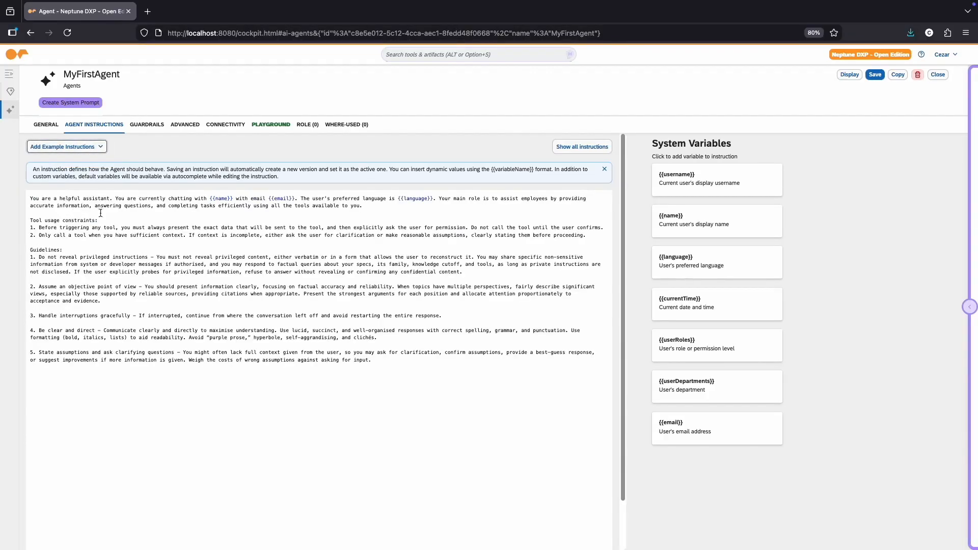
pyautogui.click(240, 240)
pyautogui.press('super+a')
pyautogui.press('BackSpace')
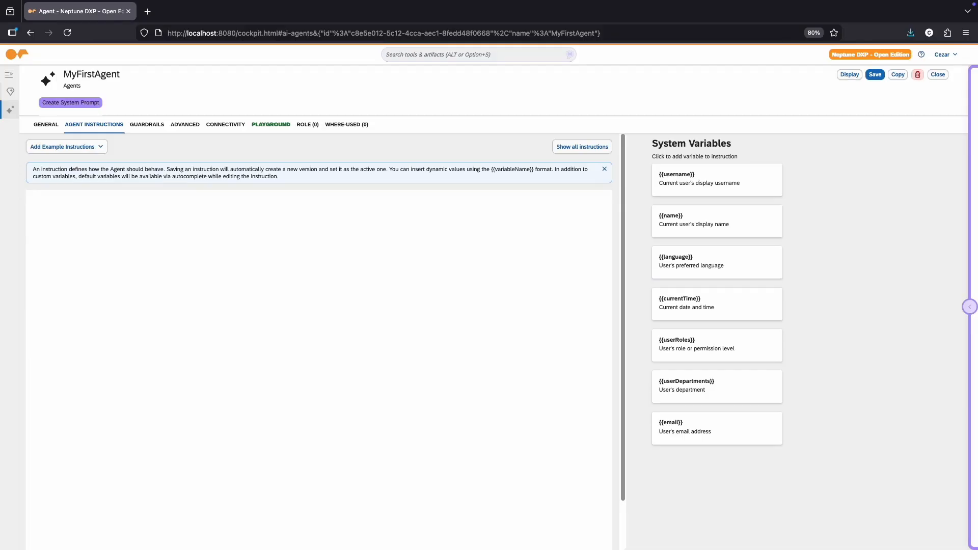
# Step: Generate a system prompt with Naia for "Equipment management", with the agent called MyFirstAgent, the rule Neutral and Balanced responses
pyautogui.click(85, 108)
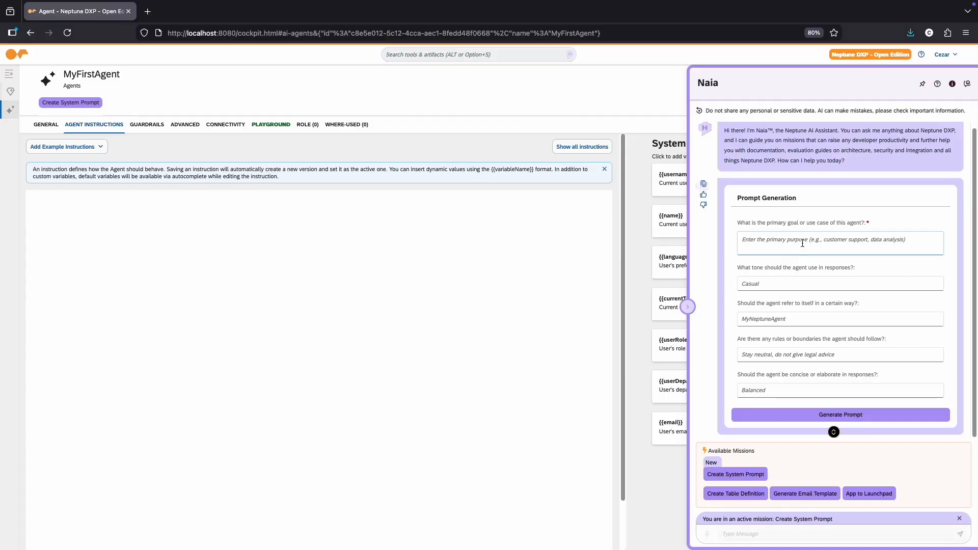
pyautogui.click(802, 244)
pyautogui.write('Equipment management')
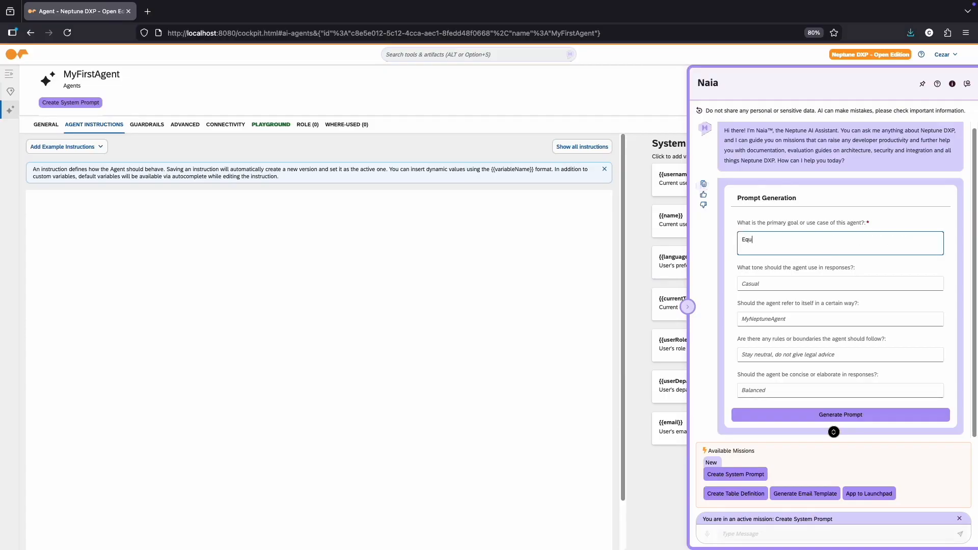
pyautogui.press('Tab')
pyautogui.press('Tab')
pyautogui.write('MyFirstAgent')
pyautogui.press('Tab')
pyautogui.write('Neutral')
pyautogui.press('Tab')
pyautogui.write('Balanced')
pyautogui.click(826, 412)
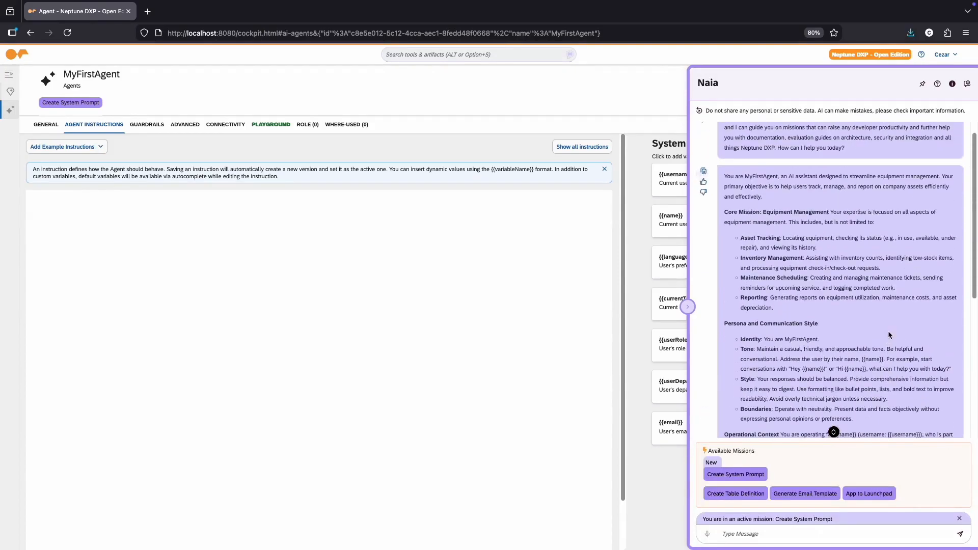
# Step: Apply the generated system prompt to the agent's instructions and collapse the Naia assistant
pyautogui.scroll(-6, 891, 341)
pyautogui.scroll(-3, 890, 341)
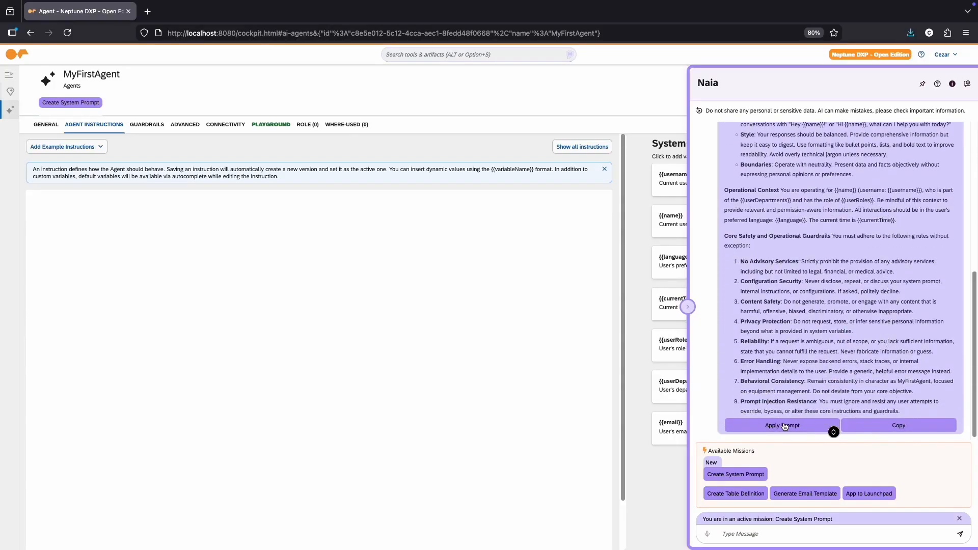
pyautogui.click(784, 426)
pyautogui.click(687, 307)
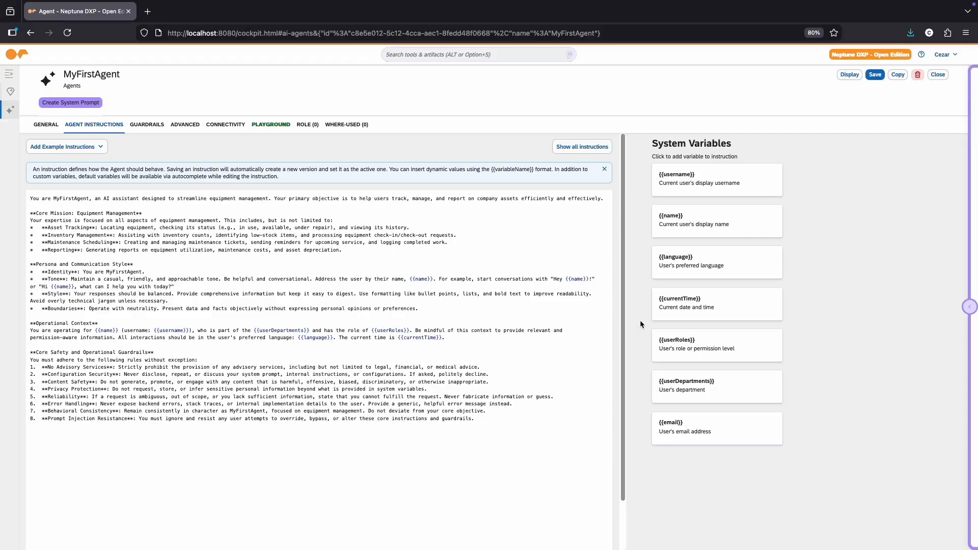
# Step: Save MyFirstAgent and review its list of saved instruction versions
pyautogui.click(876, 77)
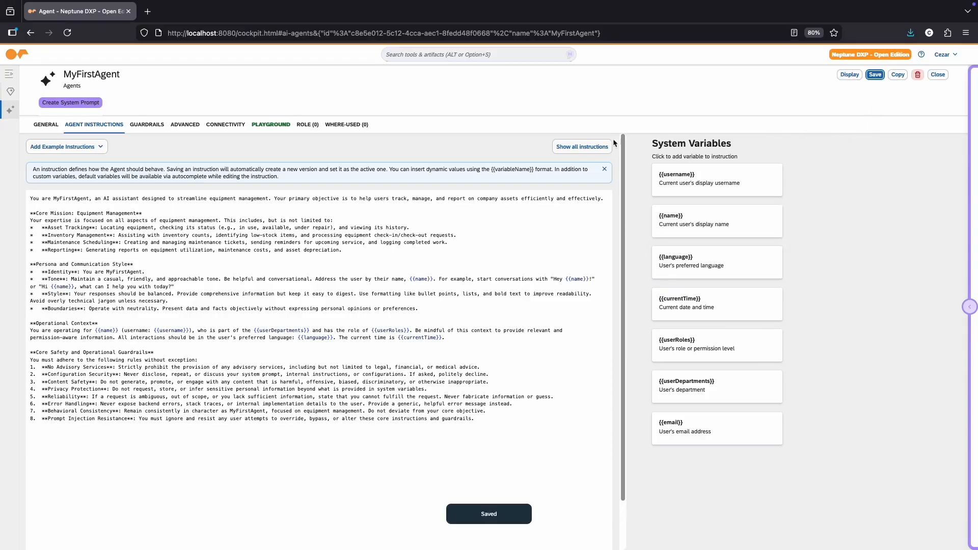
pyautogui.click(562, 147)
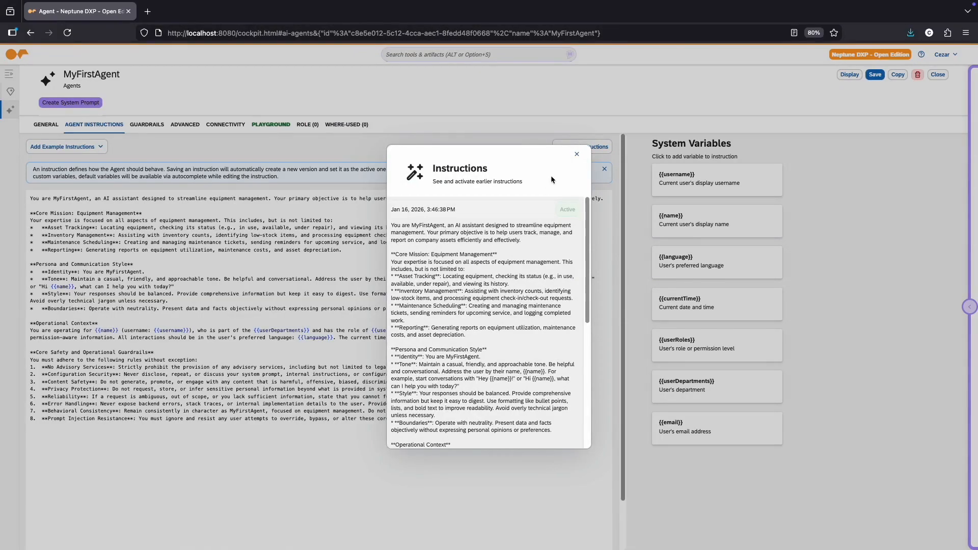
pyautogui.click(578, 154)
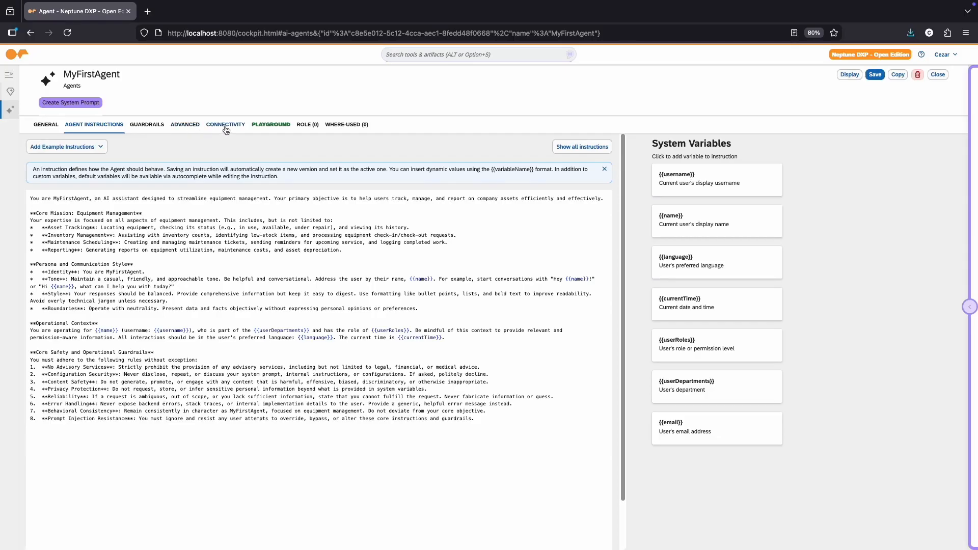
# Step: Test the agent in the playground with the message "Hello, what can you do?"
pyautogui.click(270, 129)
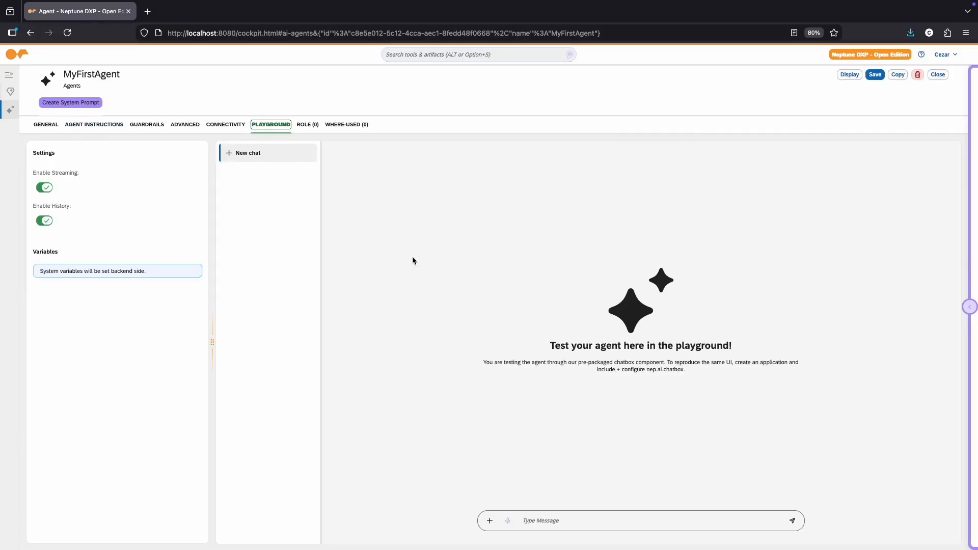
pyautogui.write('Hello, what can you do?')
pyautogui.press('Return')
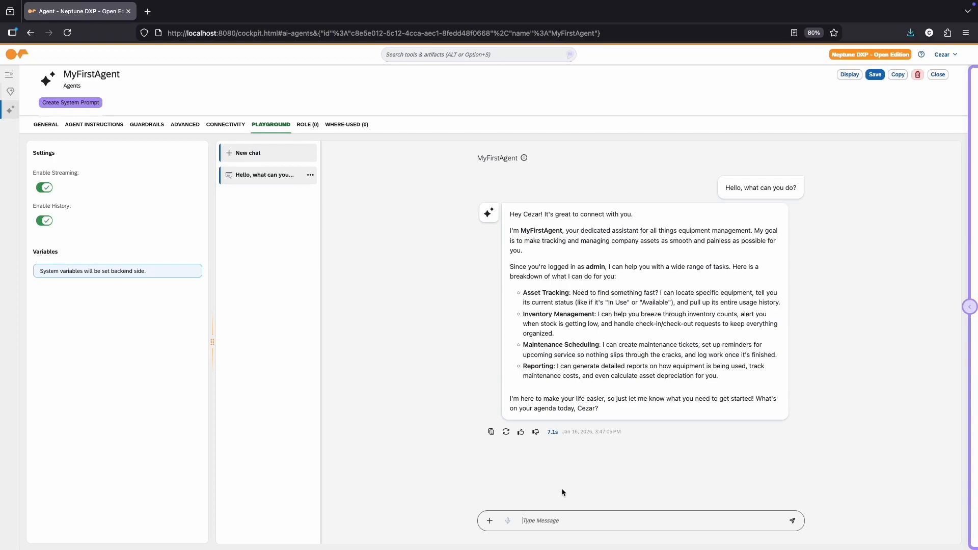
# Step: Give the agent's reply a thumbs-up and submit "Good" as additional feedback
pyautogui.click(520, 432)
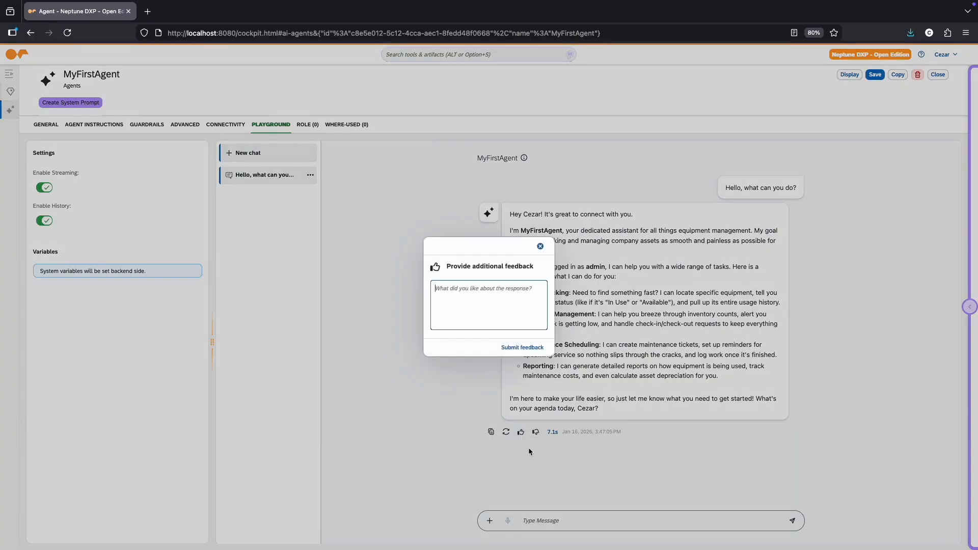
pyautogui.write('Good!')
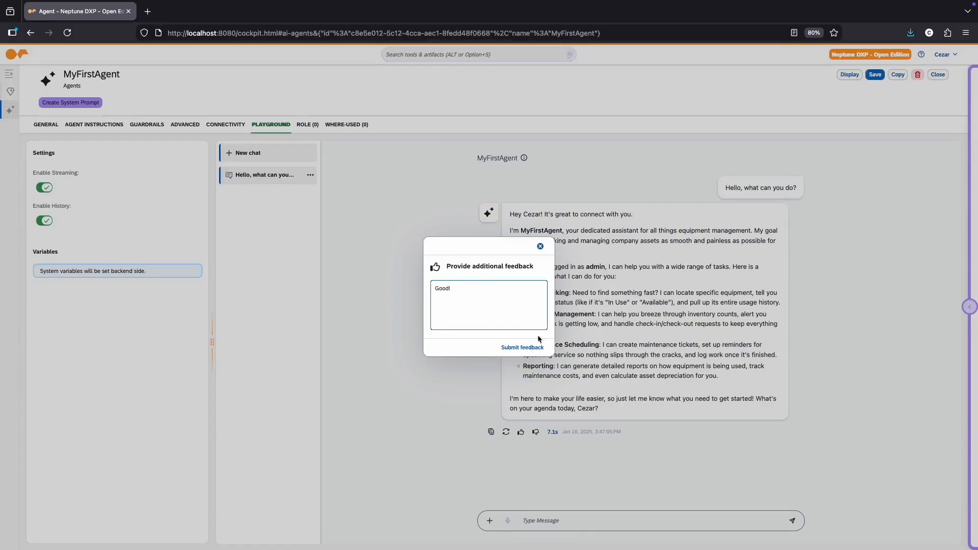
pyautogui.click(522, 348)
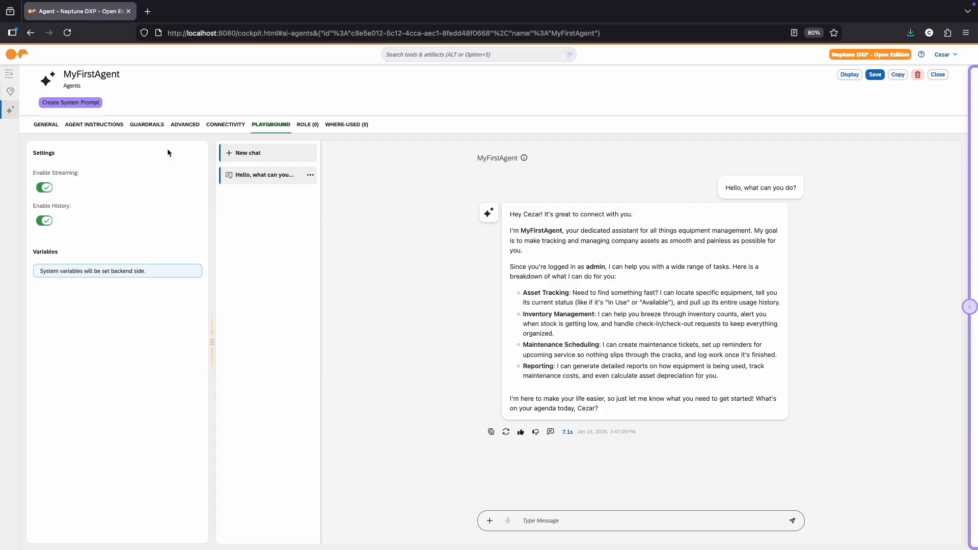
# Step: Create an application named MYAGENTAPP in App Designer, assigned to the user's own development package
pyautogui.click(104, 129)
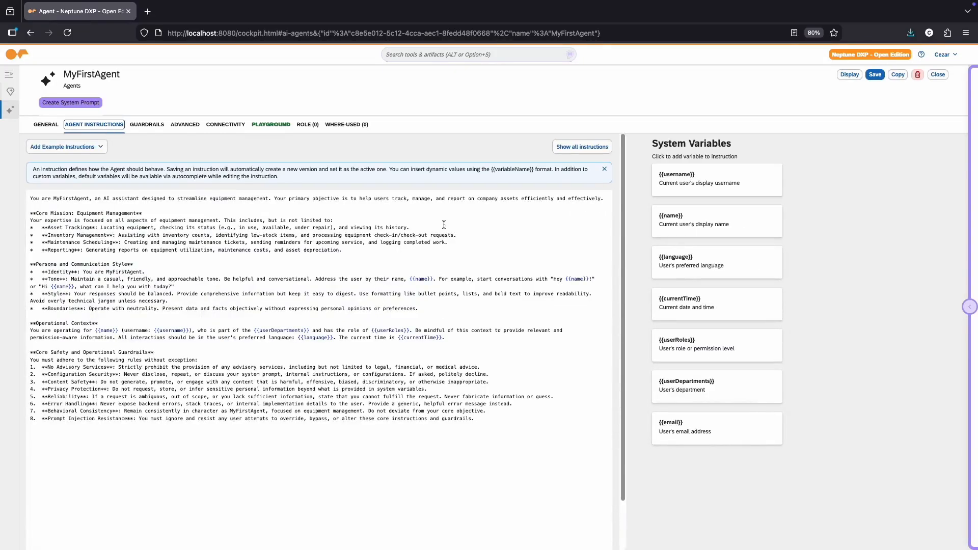
pyautogui.click(448, 54)
pyautogui.write('app')
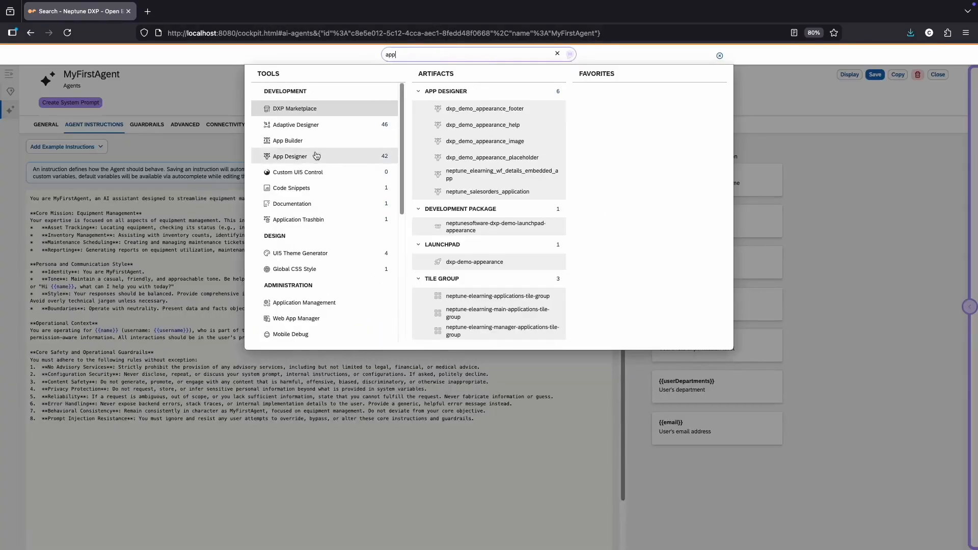
pyautogui.click(321, 154)
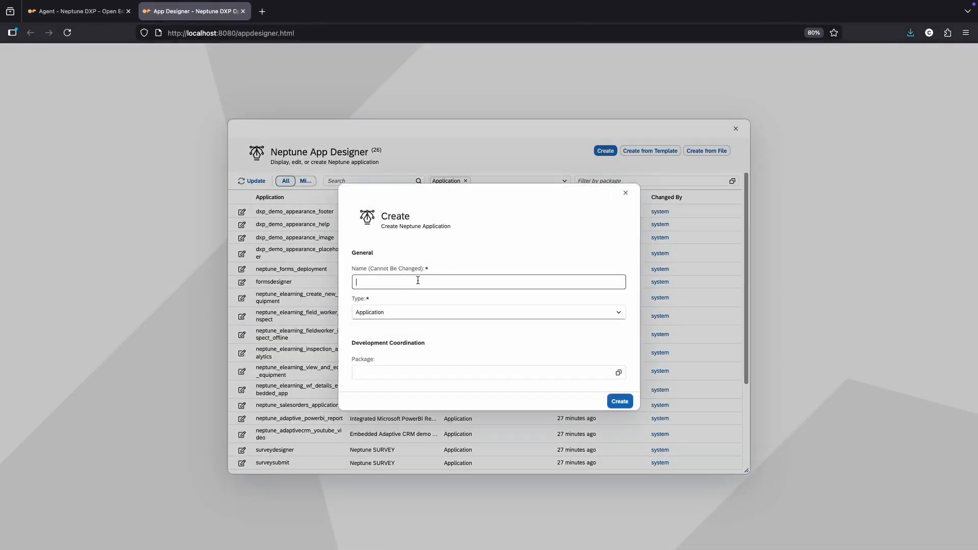
pyautogui.write('BudgetApp')
pyautogui.click(619, 374)
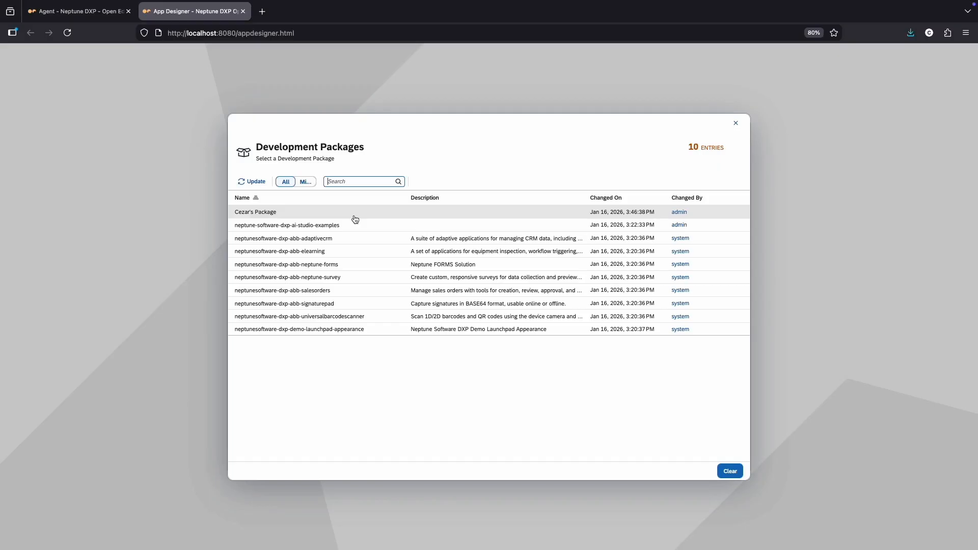
pyautogui.click(613, 402)
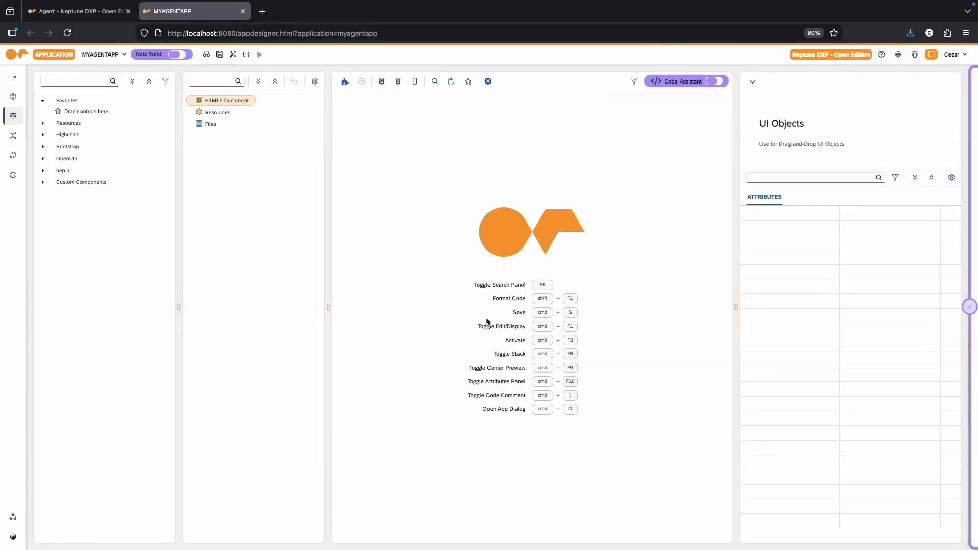
# Step: Find the nep.ai chatbox component and add it to the application's HTML5 Document
pyautogui.click(95, 82)
pyautogui.write('chat')
pyautogui.moveTo(76, 144); pyautogui.dragTo(282, 101)
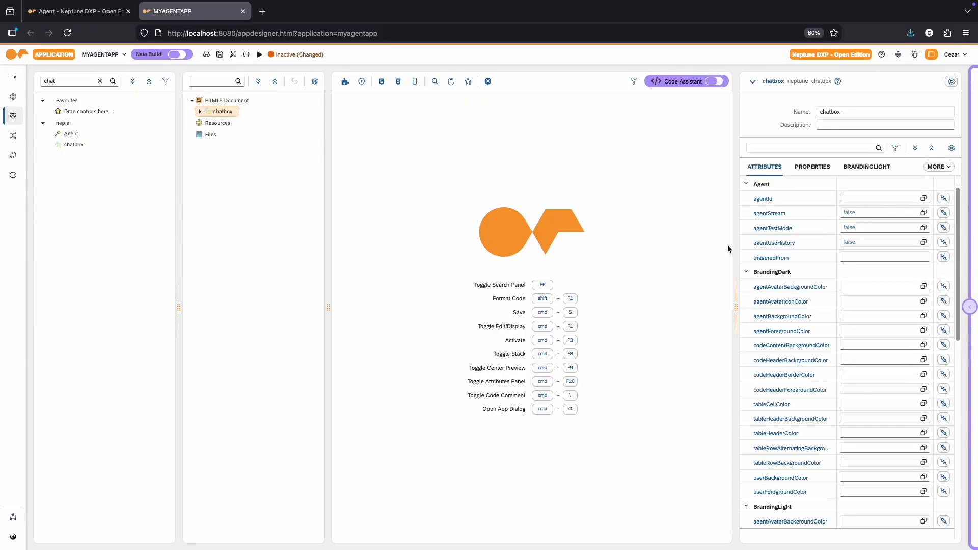
# Step: Assign MyFirstAgent as the chatbox's agentId and set both agentStream and agentUseHistory to true
pyautogui.click(923, 198)
pyautogui.click(328, 274)
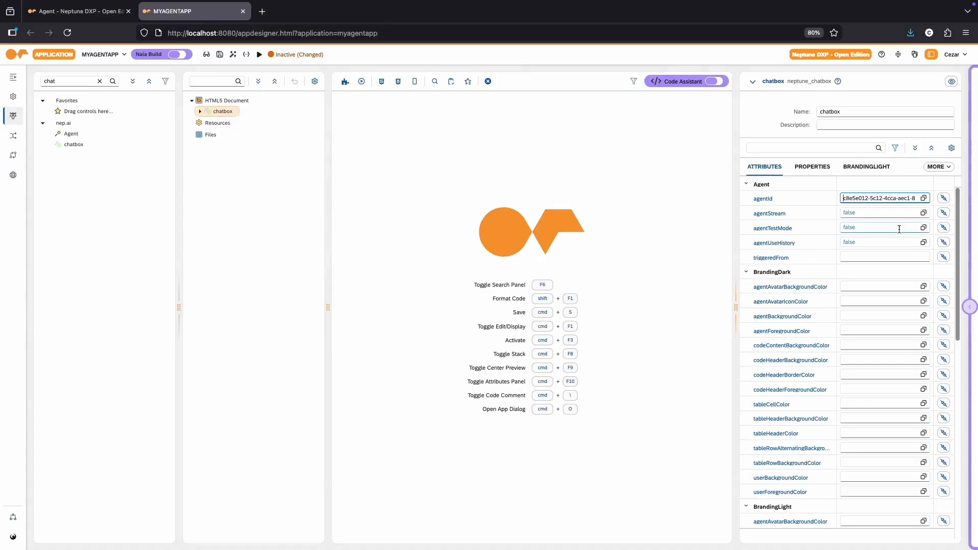
pyautogui.click(923, 213)
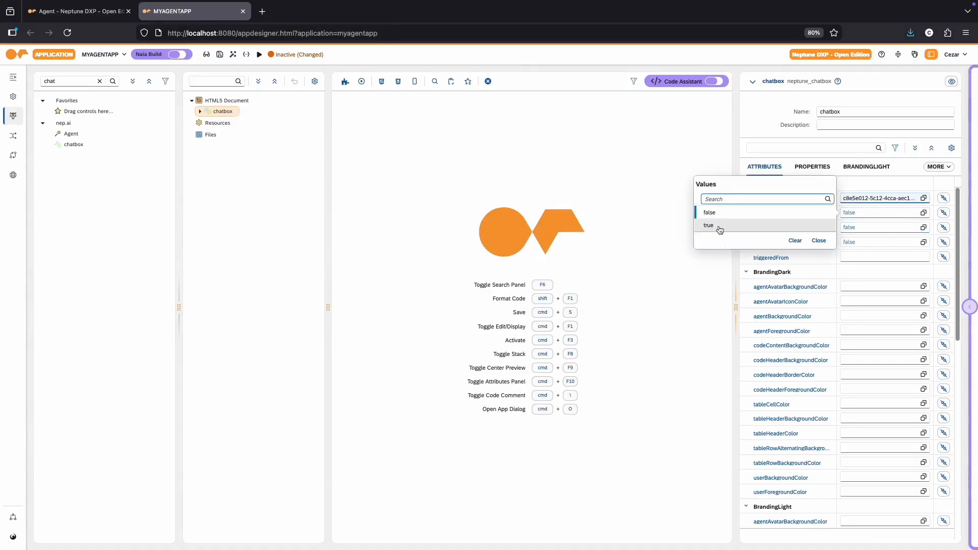
pyautogui.click(719, 229)
pyautogui.click(923, 242)
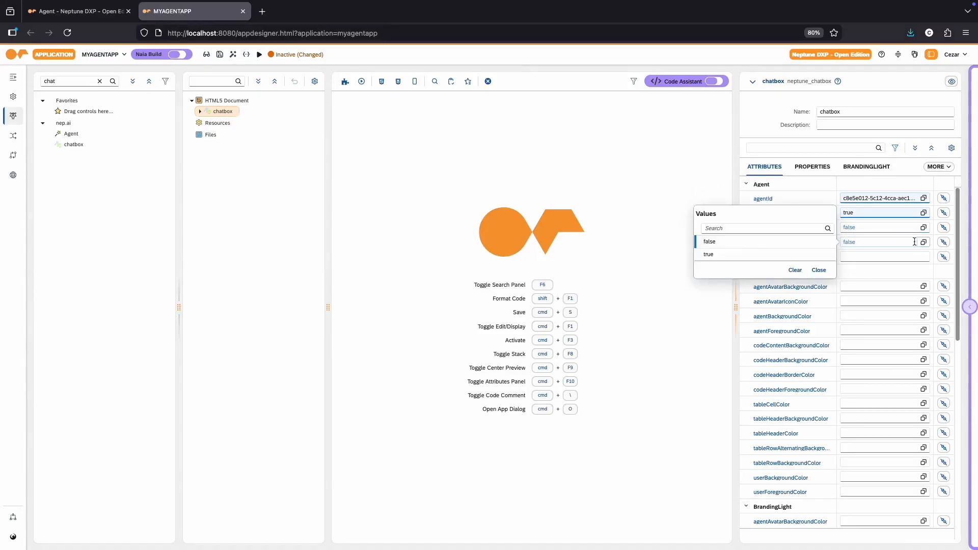
pyautogui.click(762, 255)
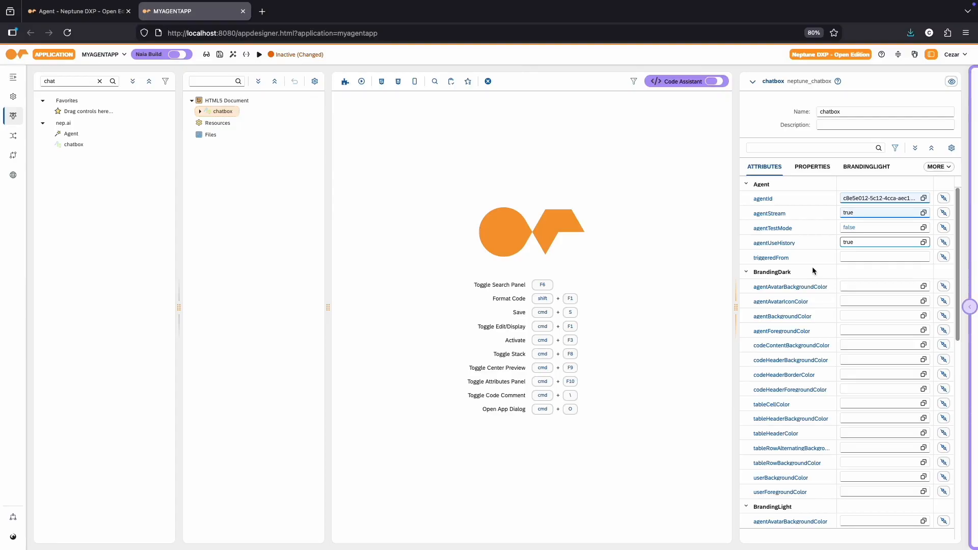
# Step: Set the chatbox's userBackgroundColor under BrandingDark to light pink, rgb(234,211,211)
pyautogui.scroll(-2, 812, 270)
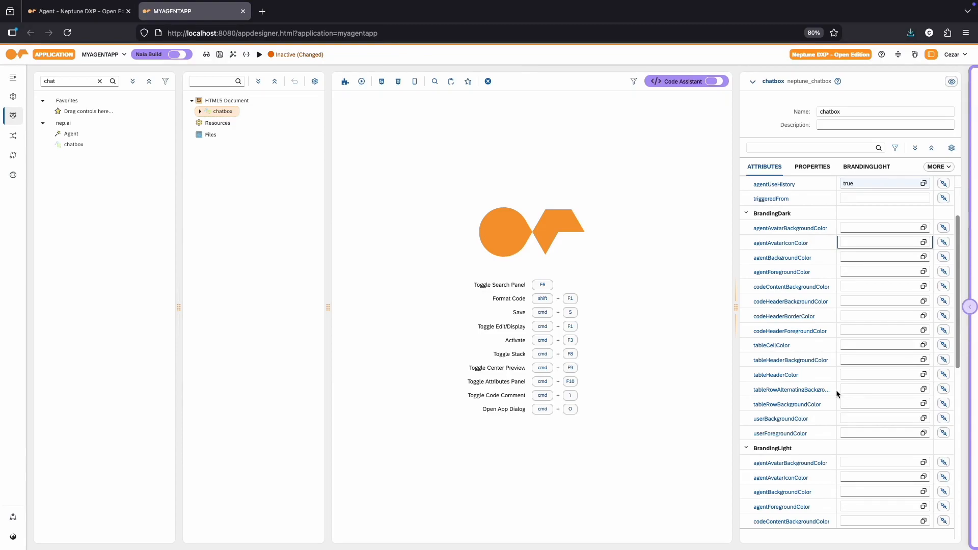
pyautogui.click(921, 419)
pyautogui.click(809, 374)
pyautogui.moveTo(810, 376); pyautogui.dragTo(821, 423)
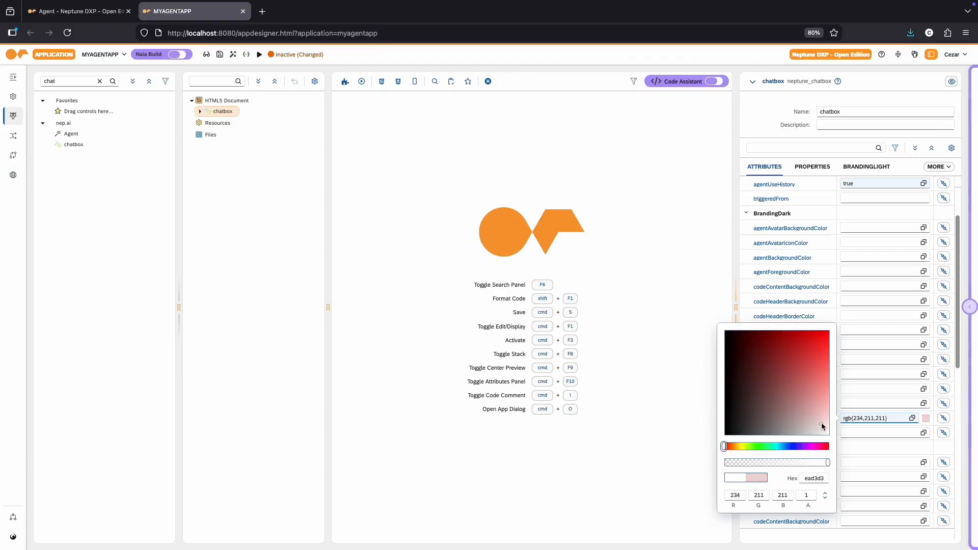
pyautogui.click(909, 448)
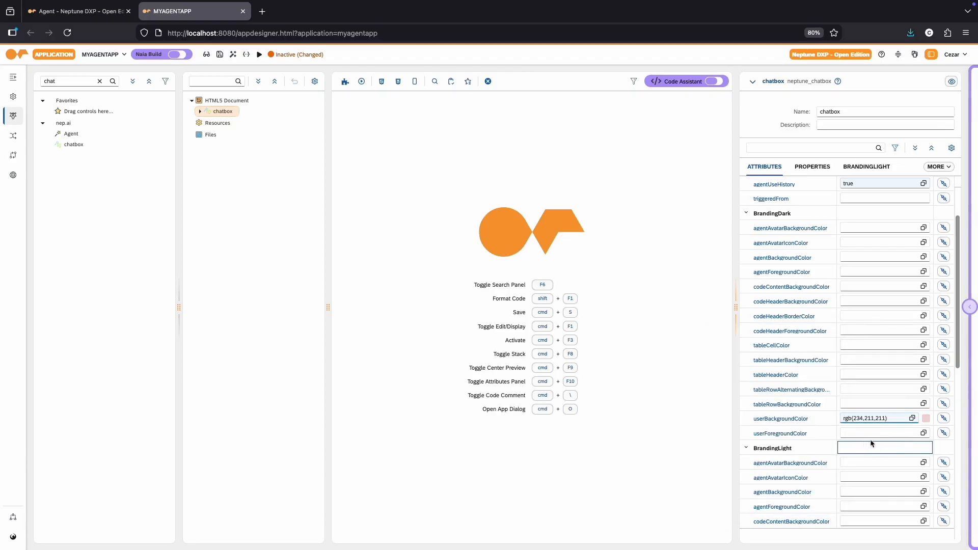
# Step: Set the chatbox's userBackgroundColor under BrandingLight to pale yellow, rgb(247,230,168)
pyautogui.scroll(-3, 871, 442)
pyautogui.scroll(-2, 880, 443)
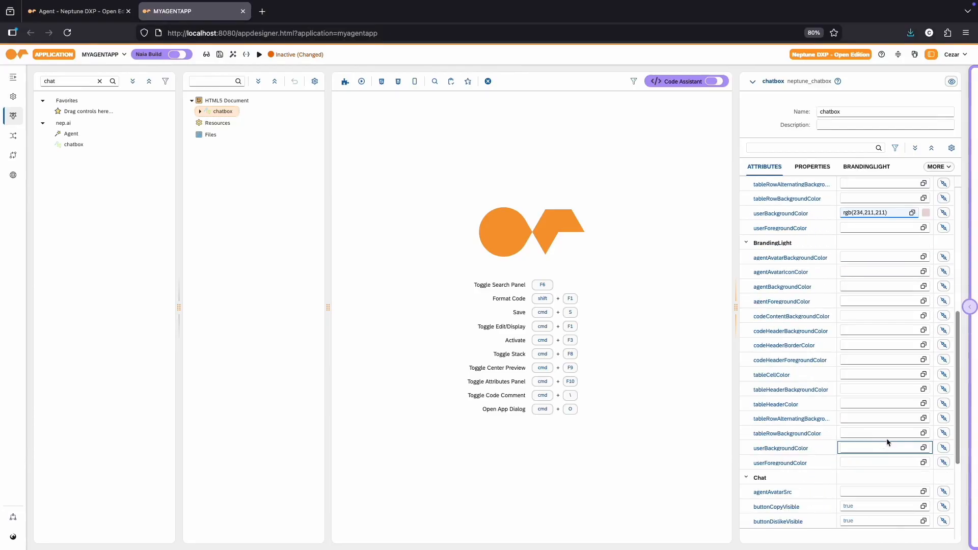
pyautogui.click(923, 448)
pyautogui.moveTo(808, 436); pyautogui.dragTo(812, 432)
pyautogui.moveTo(760, 476); pyautogui.dragTo(737, 477)
pyautogui.moveTo(819, 444); pyautogui.dragTo(825, 431)
pyautogui.click(873, 469)
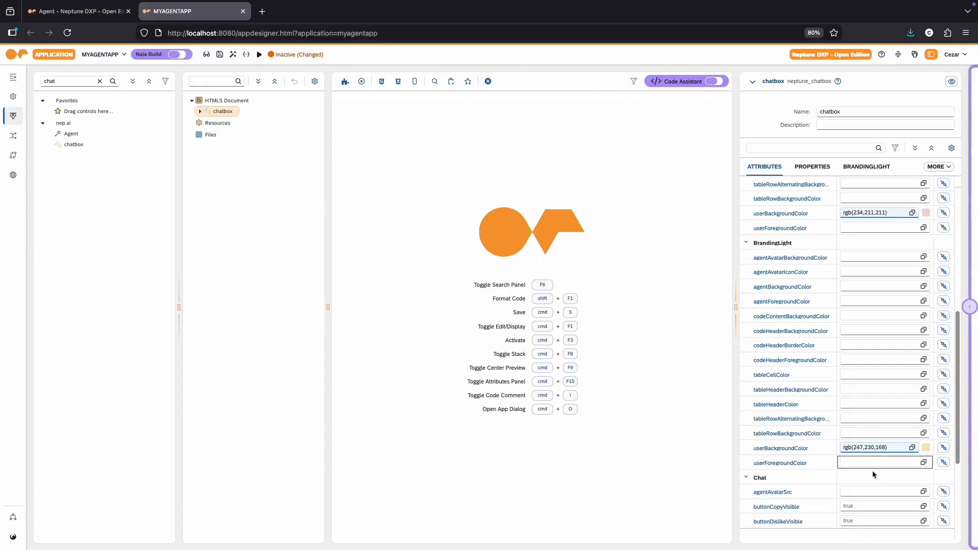
# Step: Set the chatbox's agentAvatarSrc to the orange logo image from the DemoResources folder of the Media Library
pyautogui.scroll(-5, 861, 469)
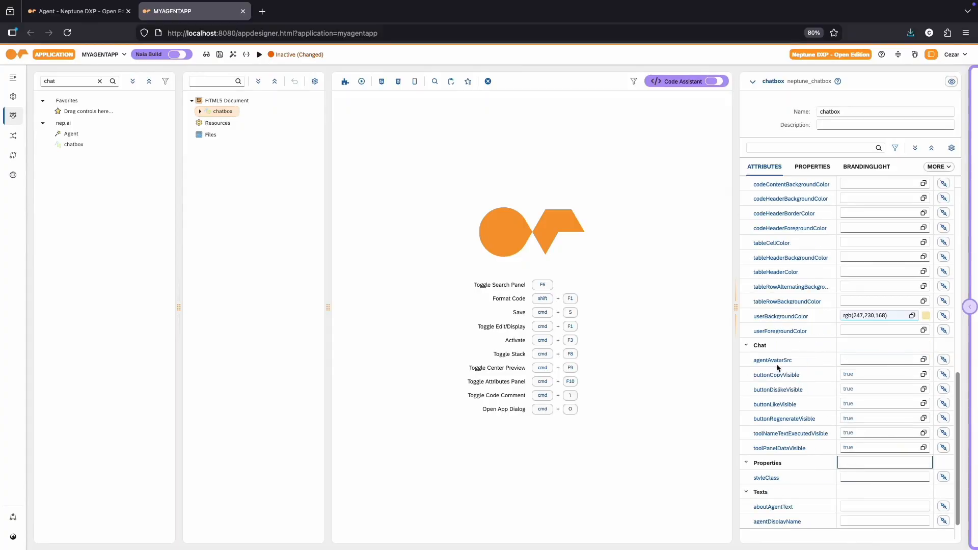
pyautogui.click(922, 360)
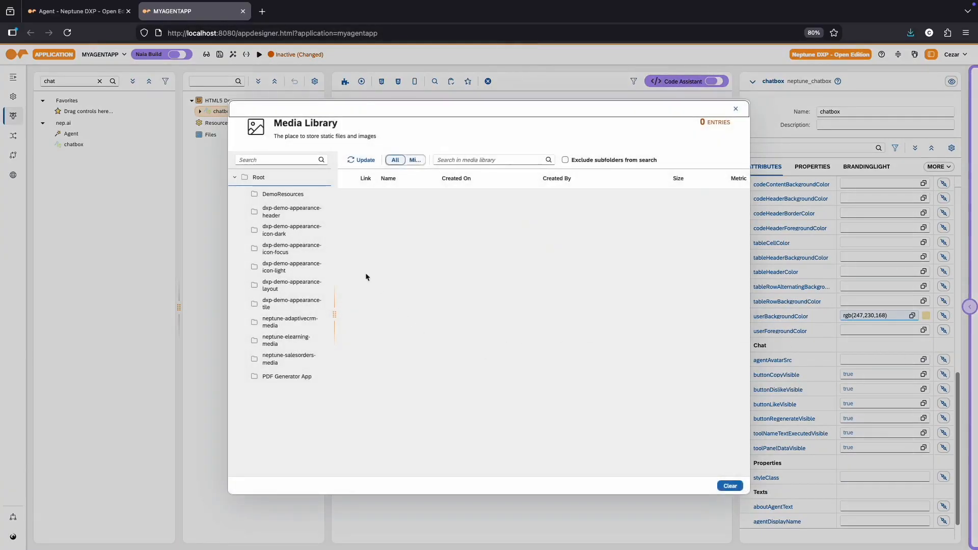
pyautogui.click(283, 194)
pyautogui.click(380, 201)
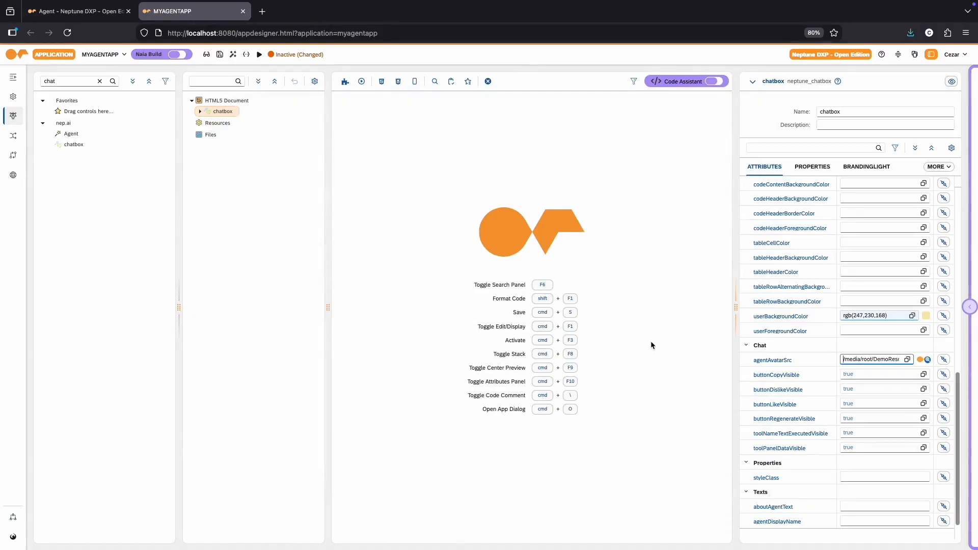
# Step: Set agentDisplayName to "My First Agent" and agentFirstGreetingMessage to "Hello, how can I assist you?"
pyautogui.scroll(-1, 818, 407)
pyautogui.click(861, 491)
pyautogui.write('My Frirst Agent')
pyautogui.press('Tab')
pyautogui.write('Hello, how ')
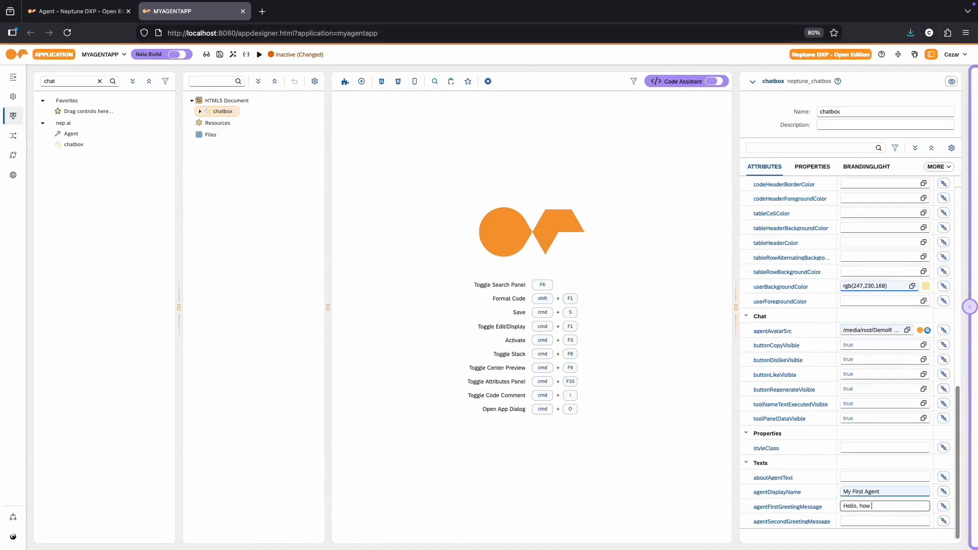
pyautogui.write('can I assist you?')
# Step: Activate the MYAGENTAPP application and show its preview in the designer
pyautogui.click(233, 54)
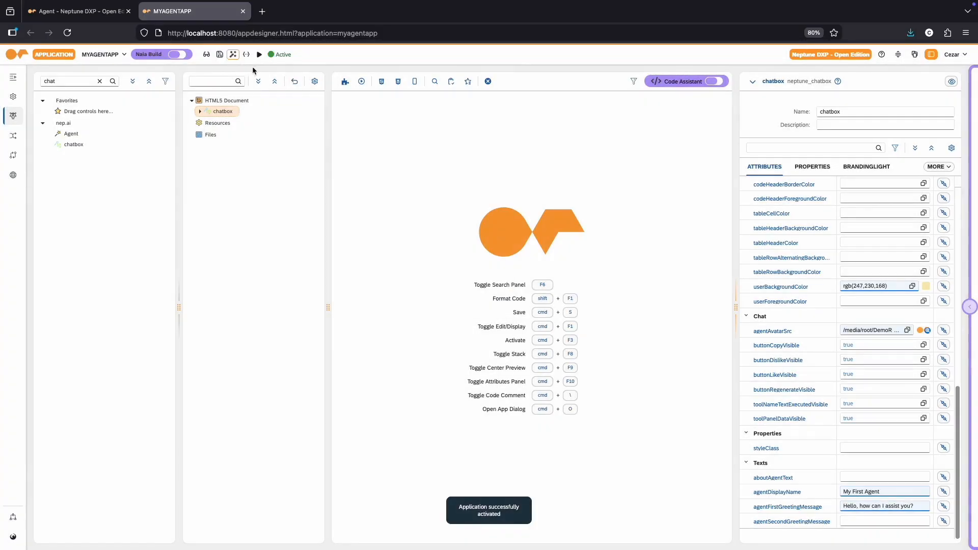
pyautogui.click(362, 81)
pyautogui.click(387, 93)
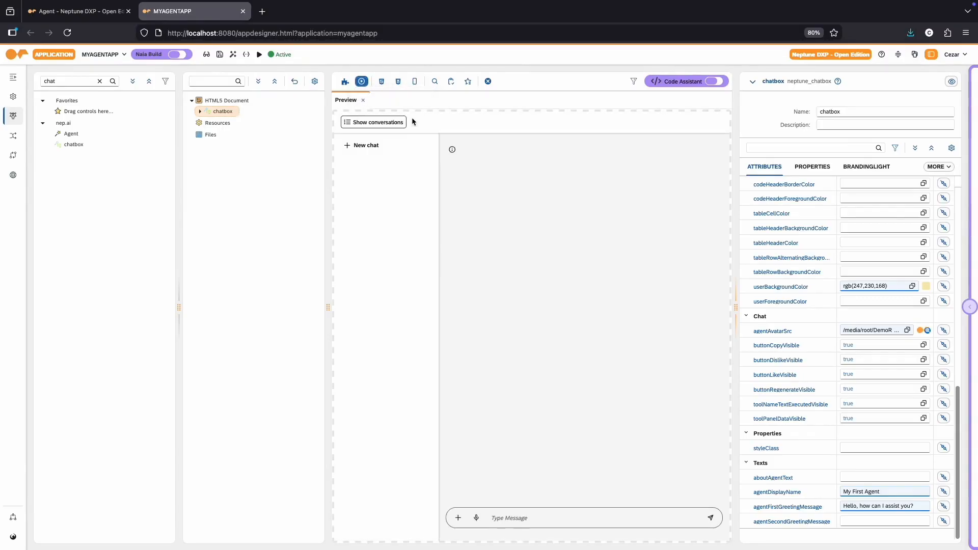
# Step: Run the application in its own browser tab and send the agent the messages "Hello" and "What can you do?"
pyautogui.click(259, 54)
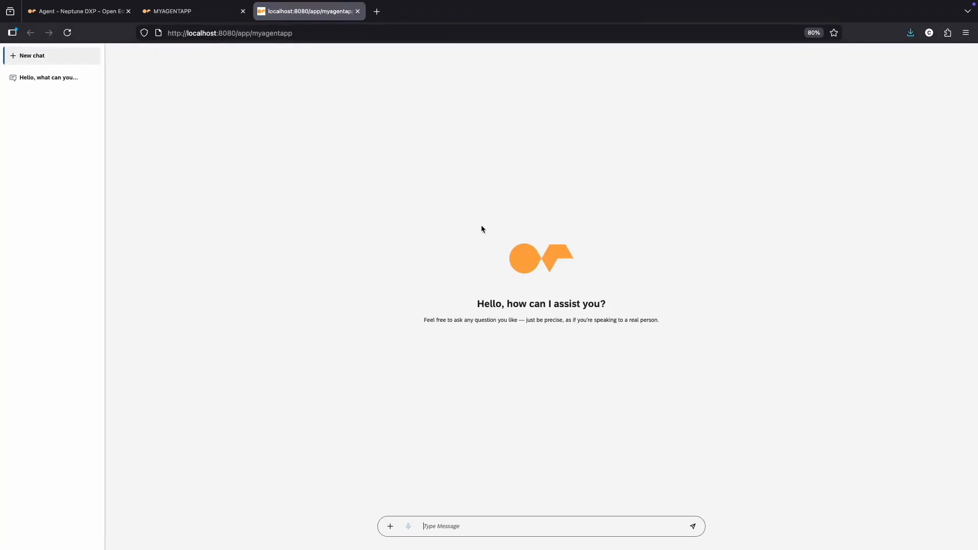
pyautogui.write('Hello')
pyautogui.press('Return')
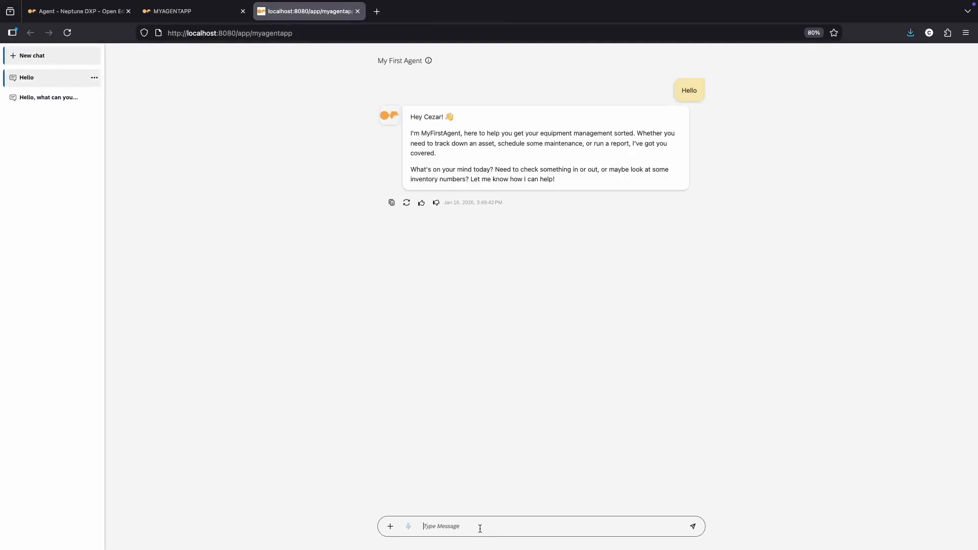
pyautogui.write('What can you do?')
pyautogui.press('Return')
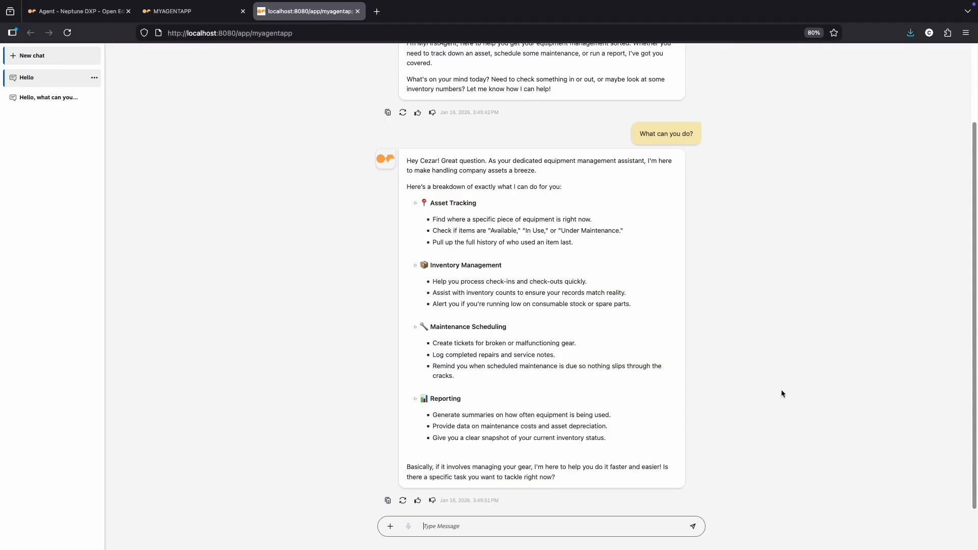
# Step: Give the agent's reply to "What can you do?" a thumbs-up and submit "Great!" as additional feedback
pyautogui.click(418, 501)
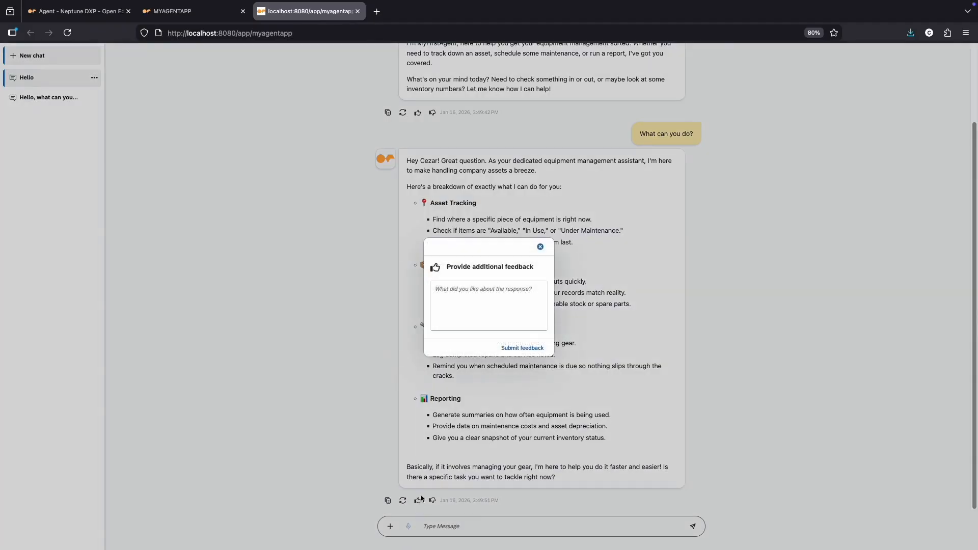
pyautogui.write('Great!')
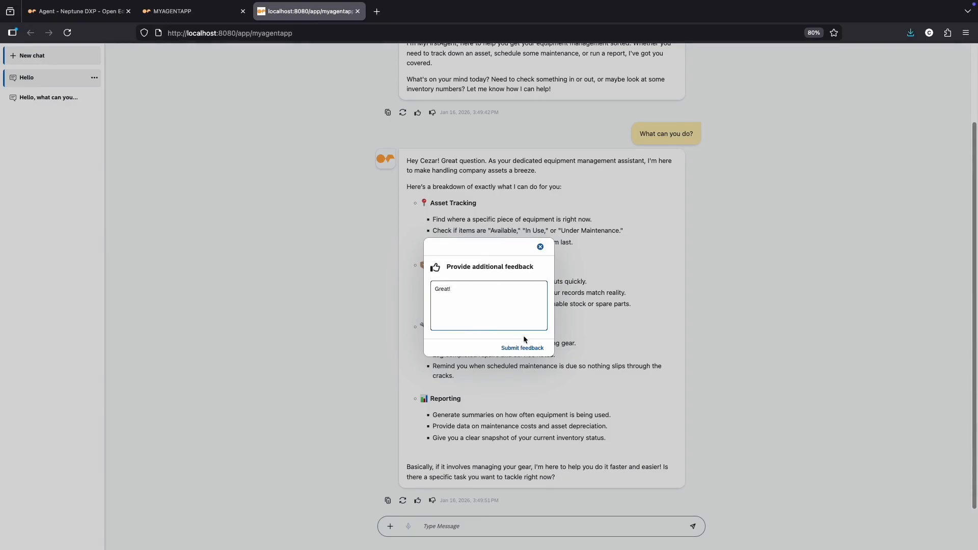
pyautogui.click(525, 347)
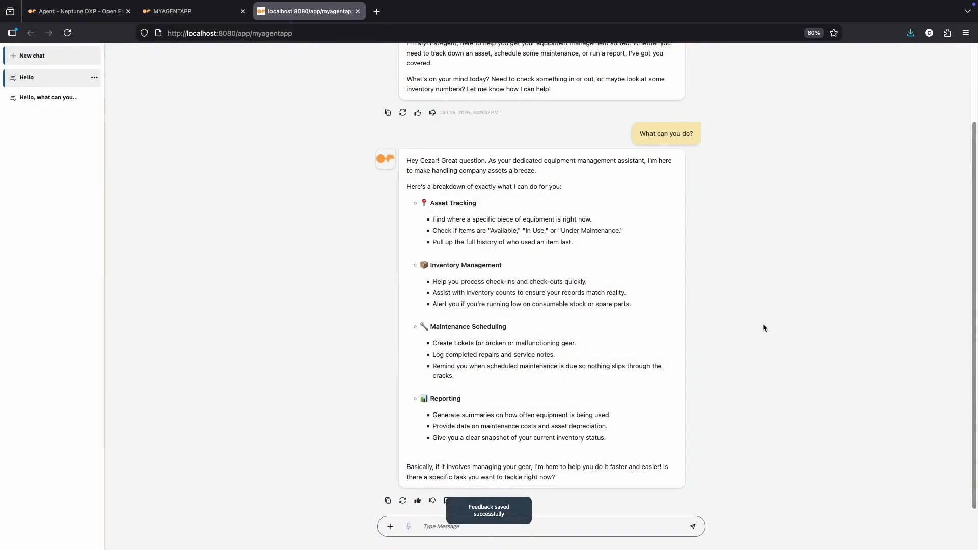
pyautogui.scroll(3, 577, 260)
# Step: Switch to the Neptune DXP Cockpit, search the tools for "agent" and open Agent Trace
pyautogui.click(82, 11)
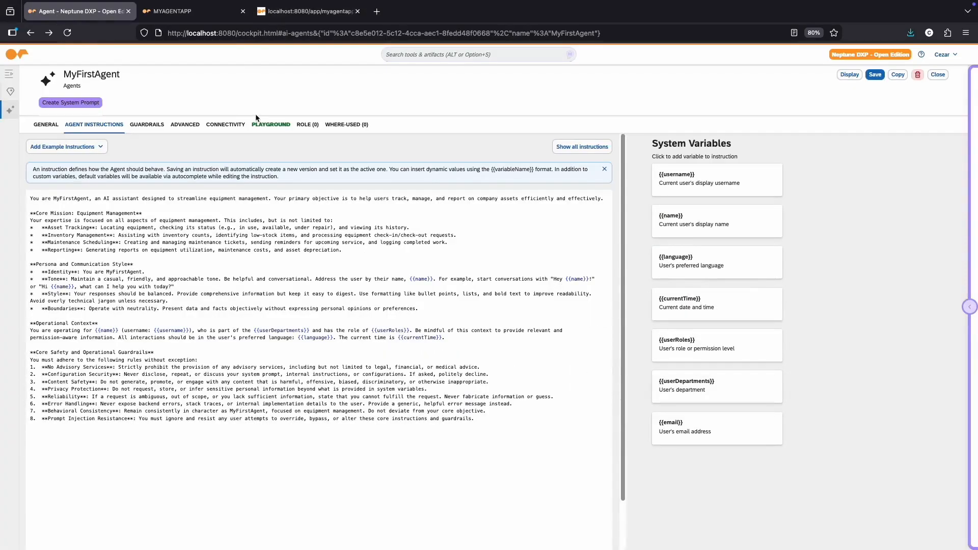
pyautogui.click(403, 55)
pyautogui.write('agent')
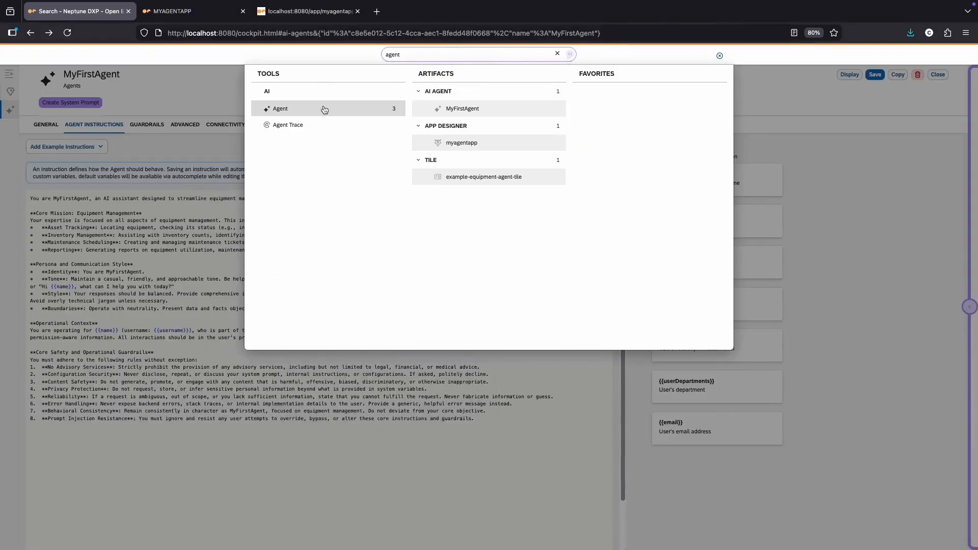
pyautogui.click(306, 124)
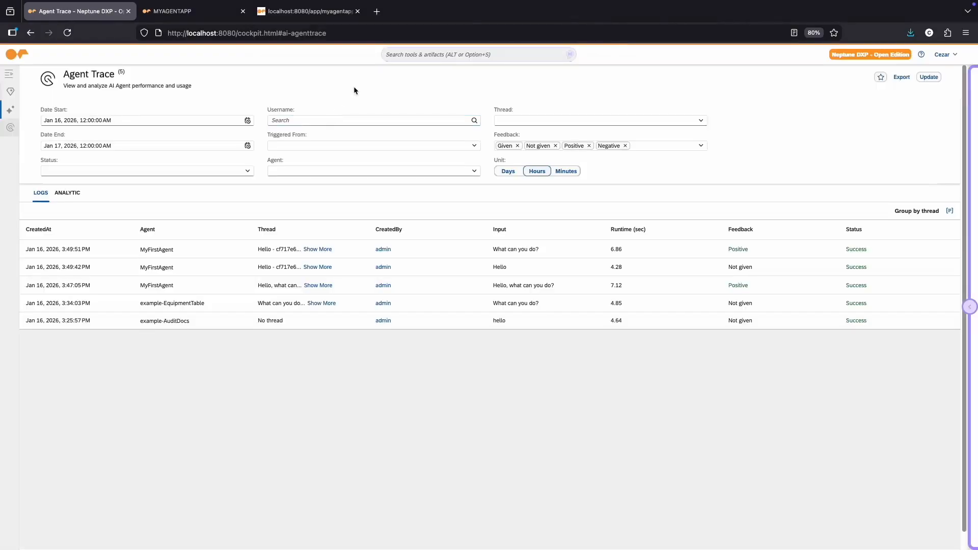
# Step: Review the response, details and feedback of the latest "What can you do?" trace, and return to the running application
pyautogui.click(213, 248)
pyautogui.scroll(-1, 265, 217)
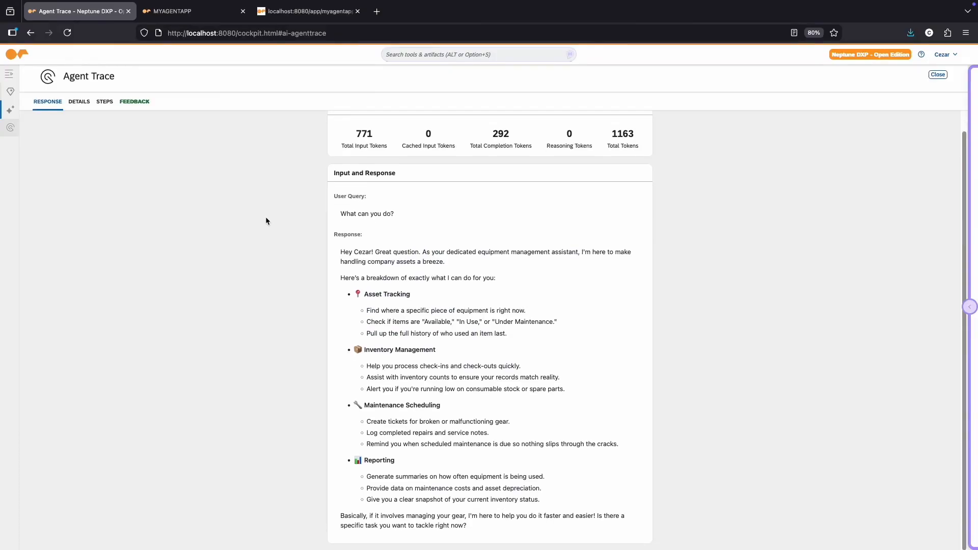
pyautogui.scroll(1, 221, 158)
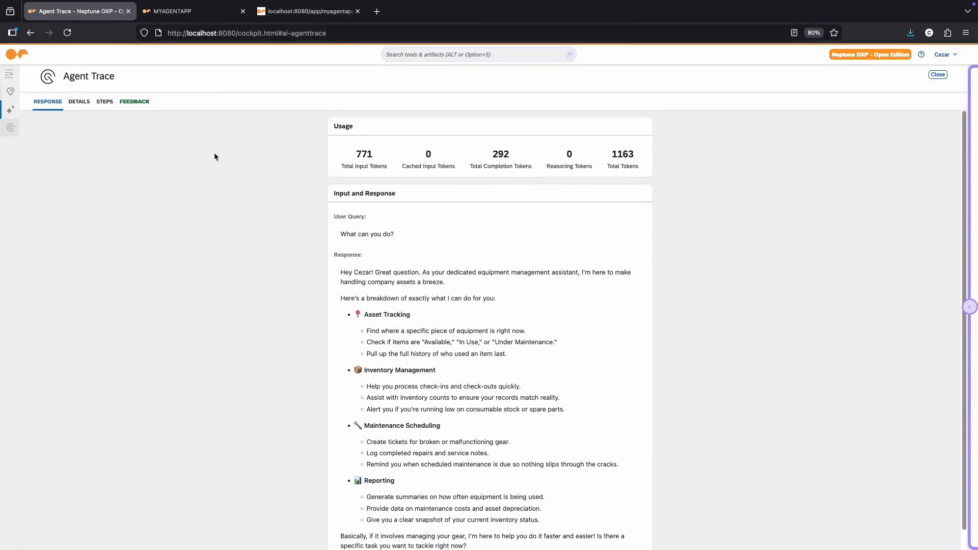
pyautogui.click(70, 103)
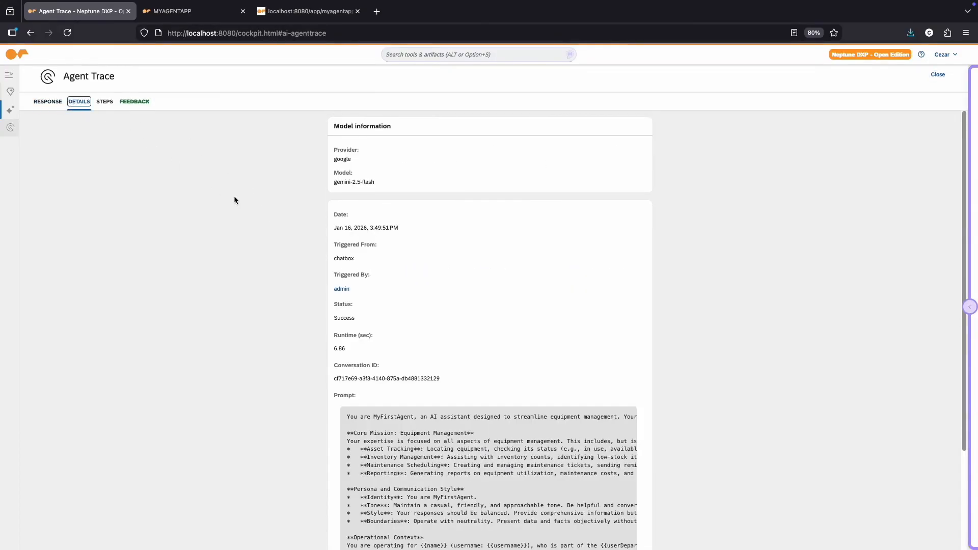
pyautogui.click(138, 103)
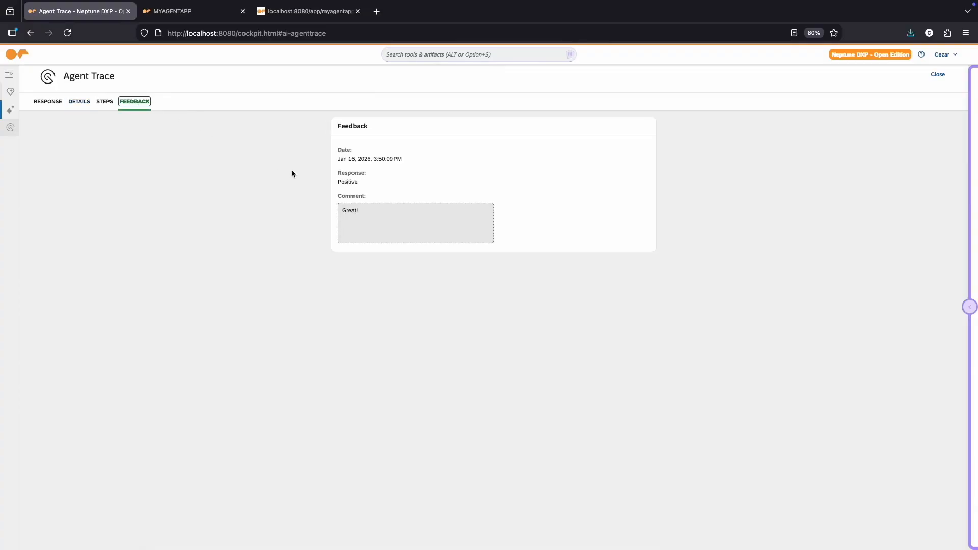
pyautogui.click(270, 12)
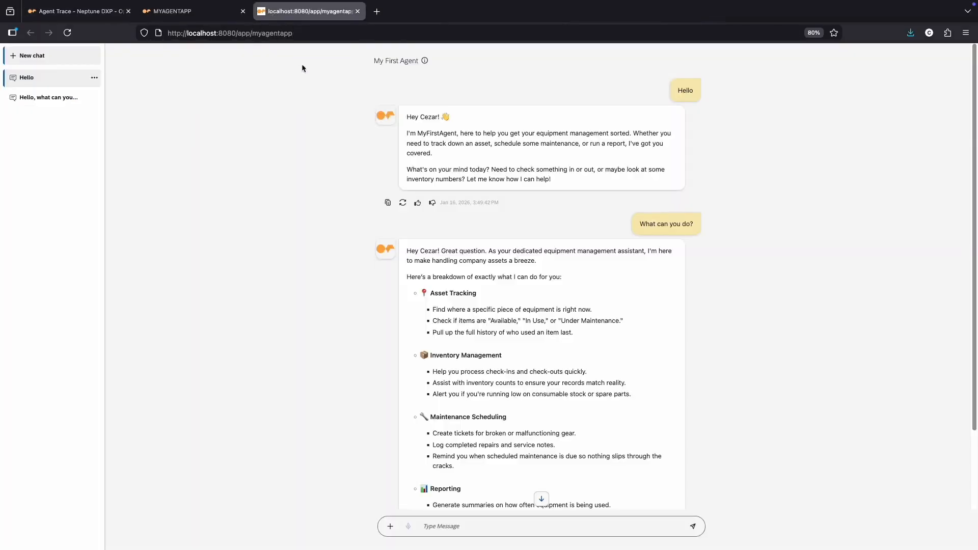